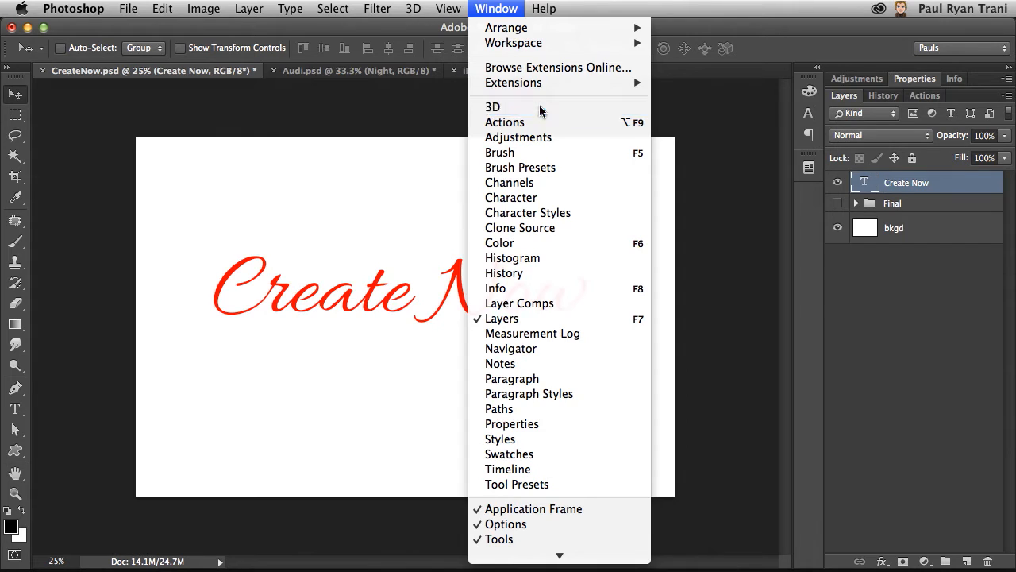
Step: Highlight a letter in the Create Now text to check that the type is still editable, and return to the Move tool
click(15, 408)
click(320, 294)
drag(320, 293, 361, 294)
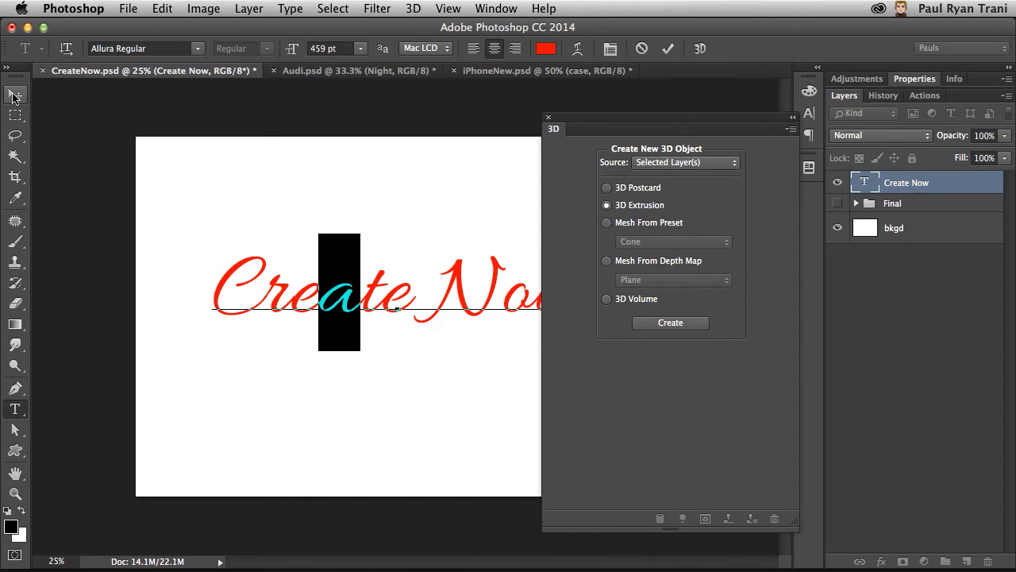
click(13, 96)
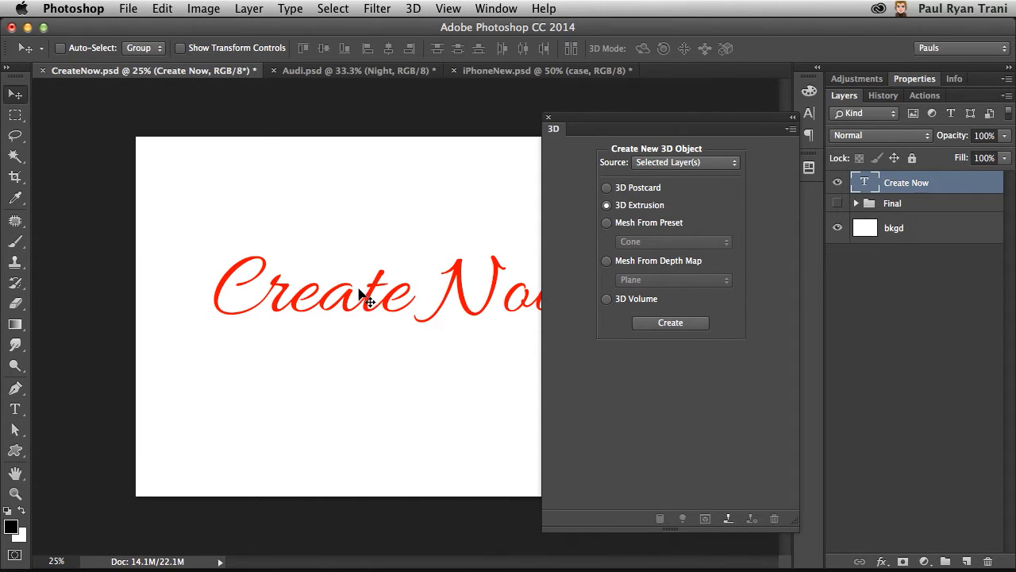
click(607, 224)
click(690, 242)
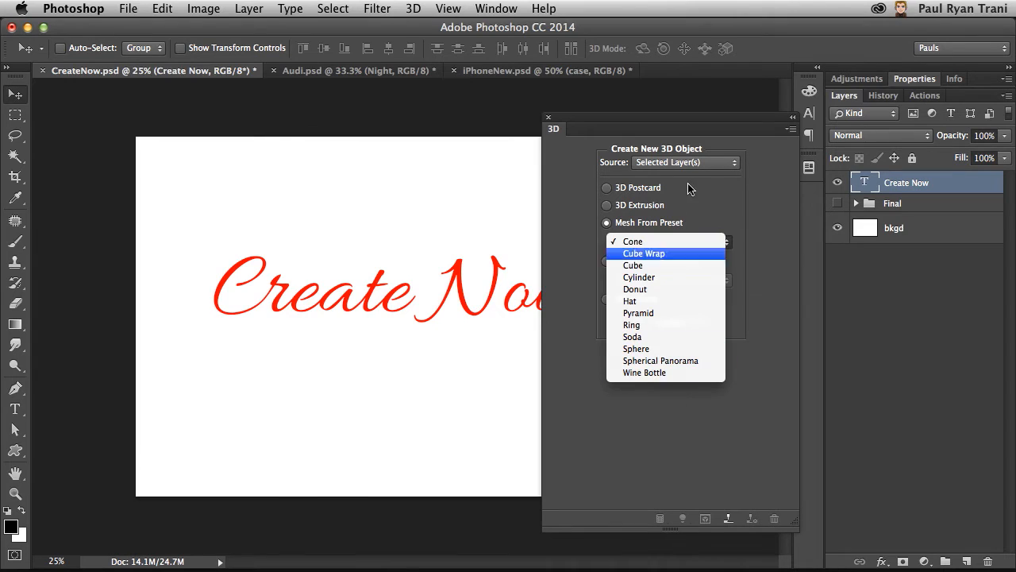
click(693, 468)
Step: Create a 3D extrusion from the Create Now text layer and collapse its entry in the scene list
click(607, 206)
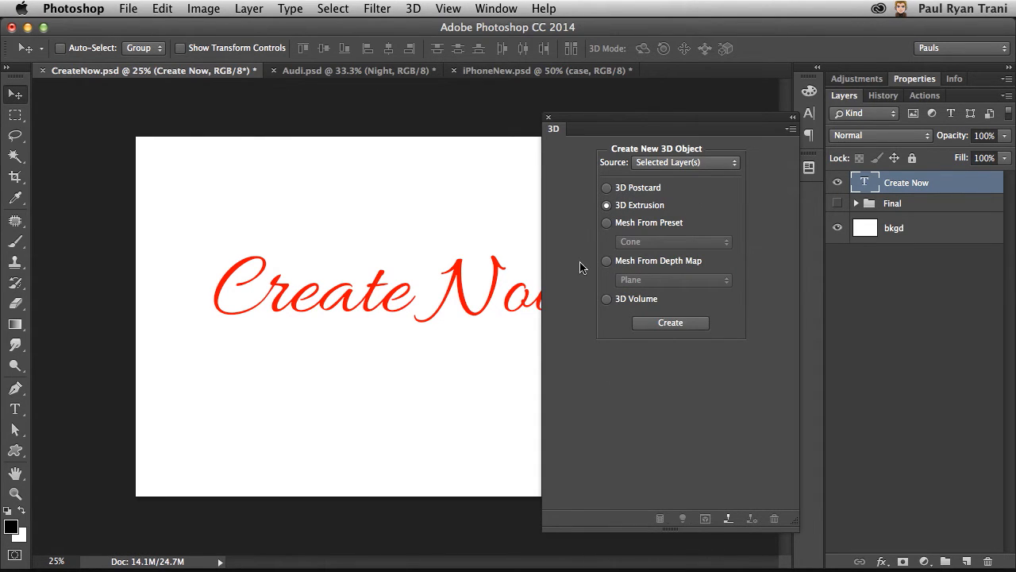
click(667, 323)
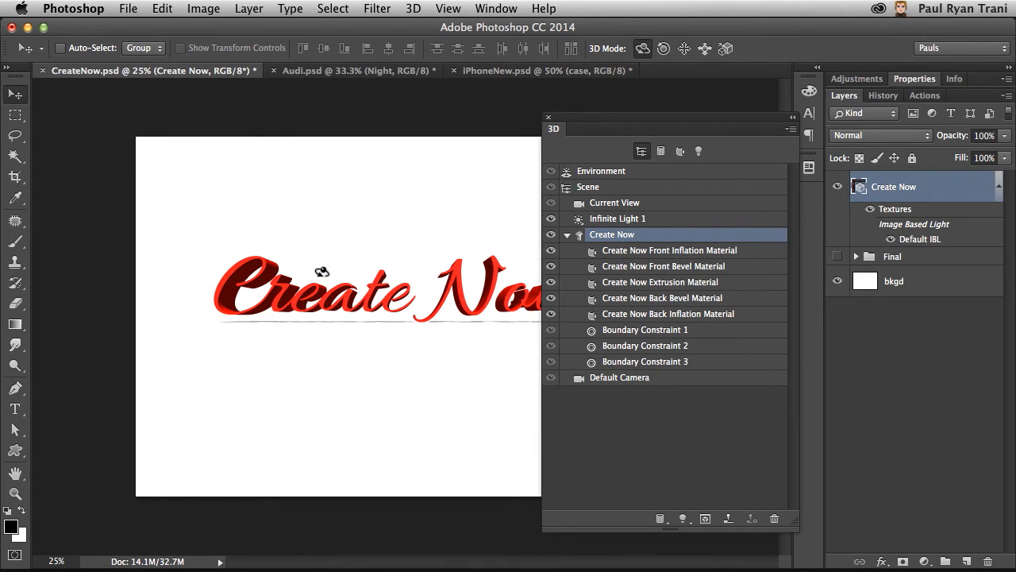
drag(397, 250, 368, 228)
click(568, 236)
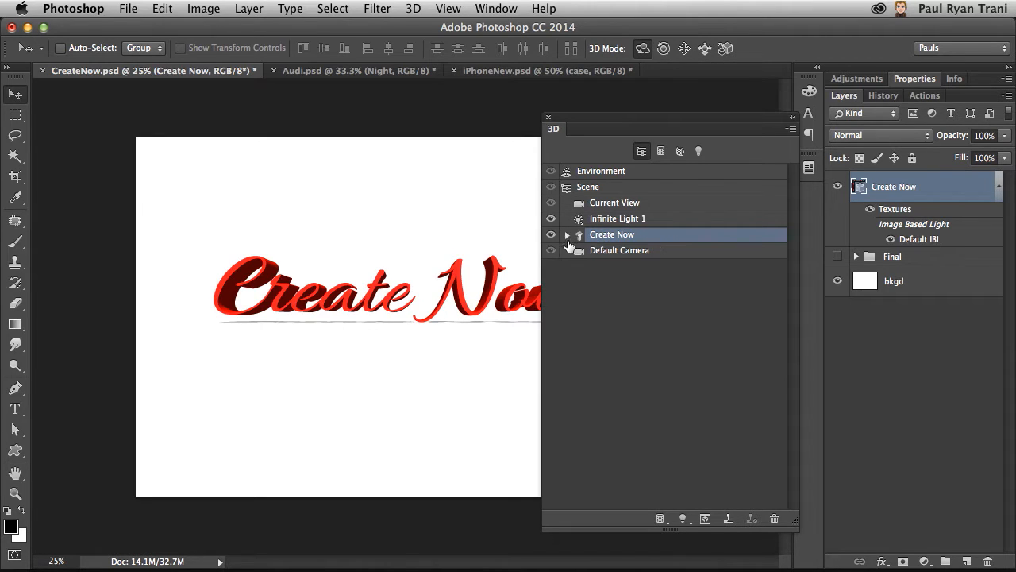
Step: Orbit the Current View camera to see the 3D text at an angle from above, and move the 3D panel off the artwork
click(663, 205)
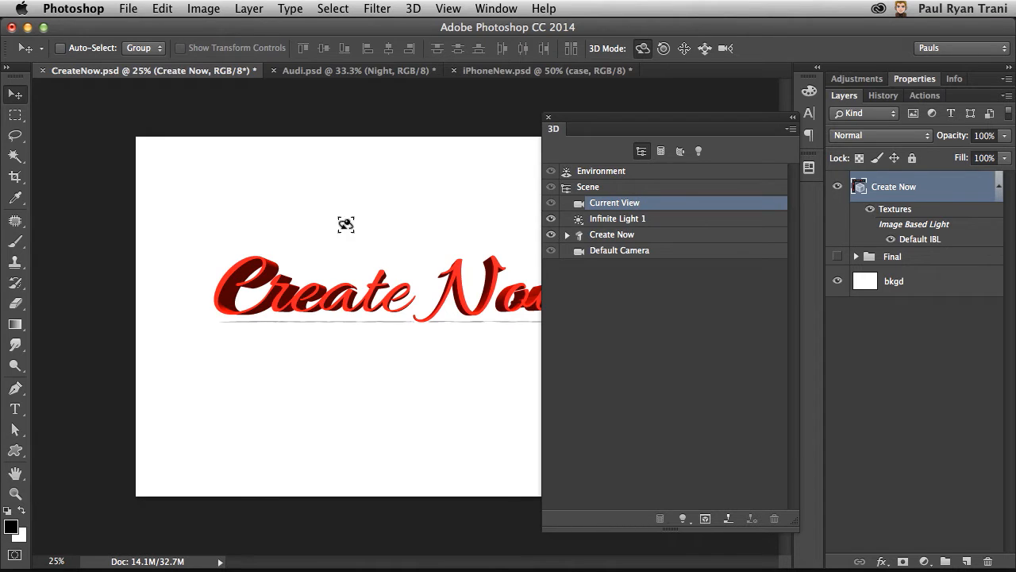
drag(386, 225, 319, 270)
drag(638, 122, 734, 125)
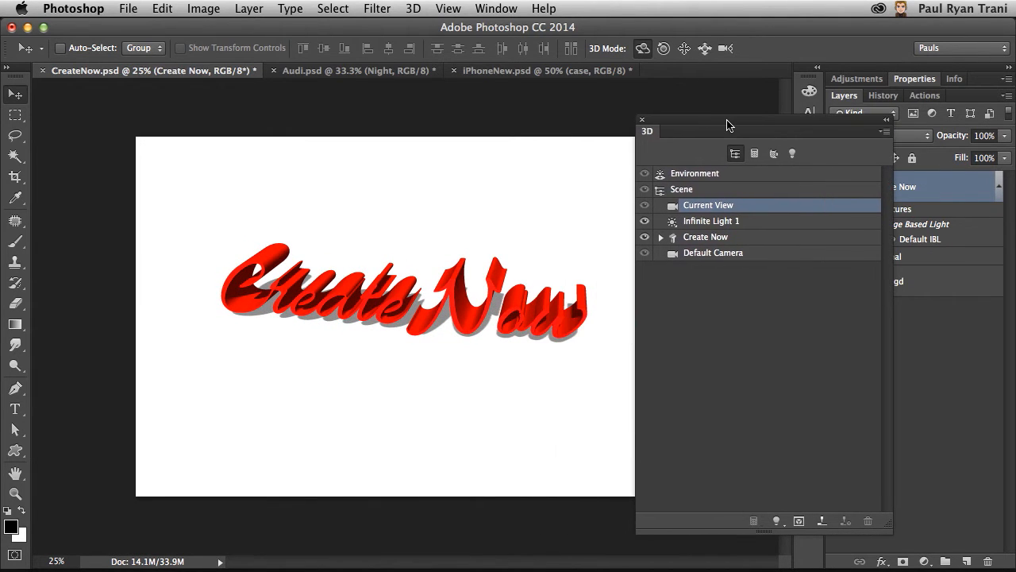
Step: Turn on the display of the 3D Ground Plane in the scene
click(701, 223)
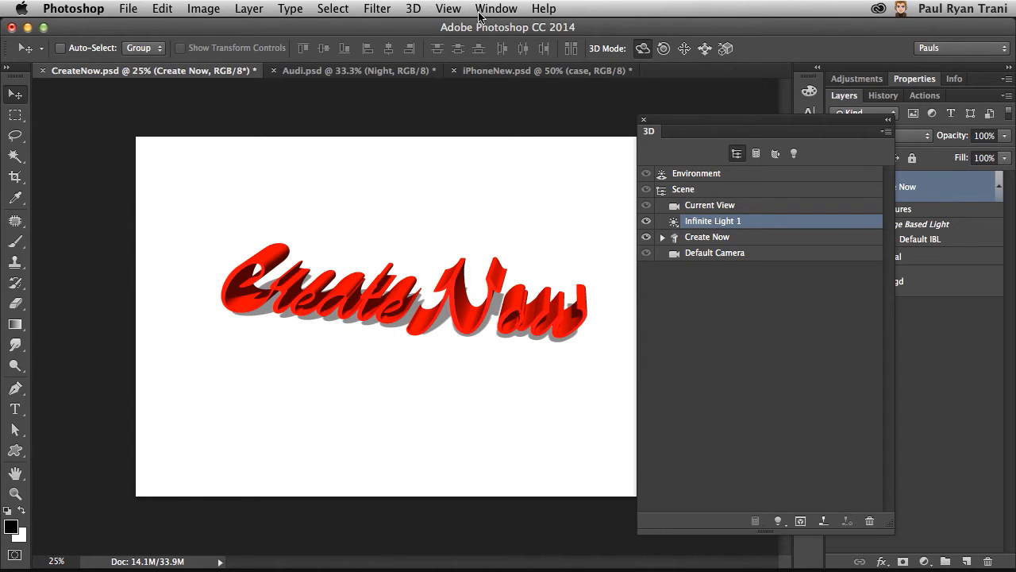
click(447, 11)
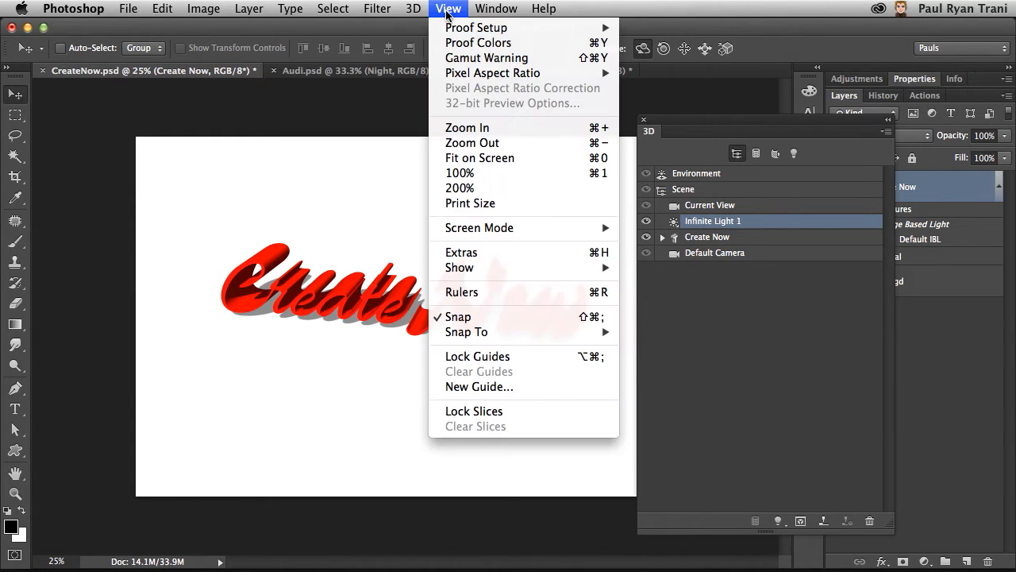
mouse_move(464, 270)
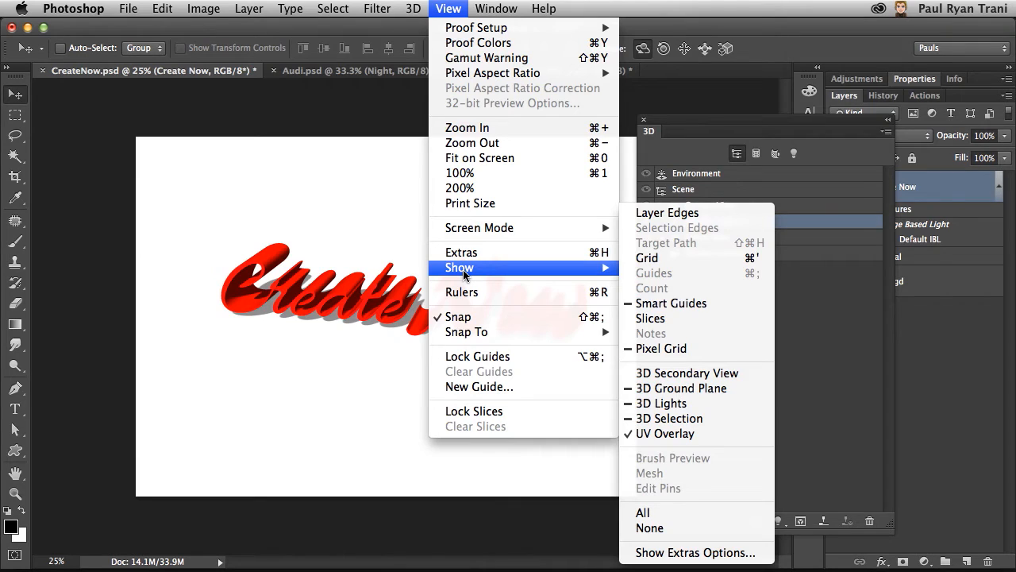
click(734, 390)
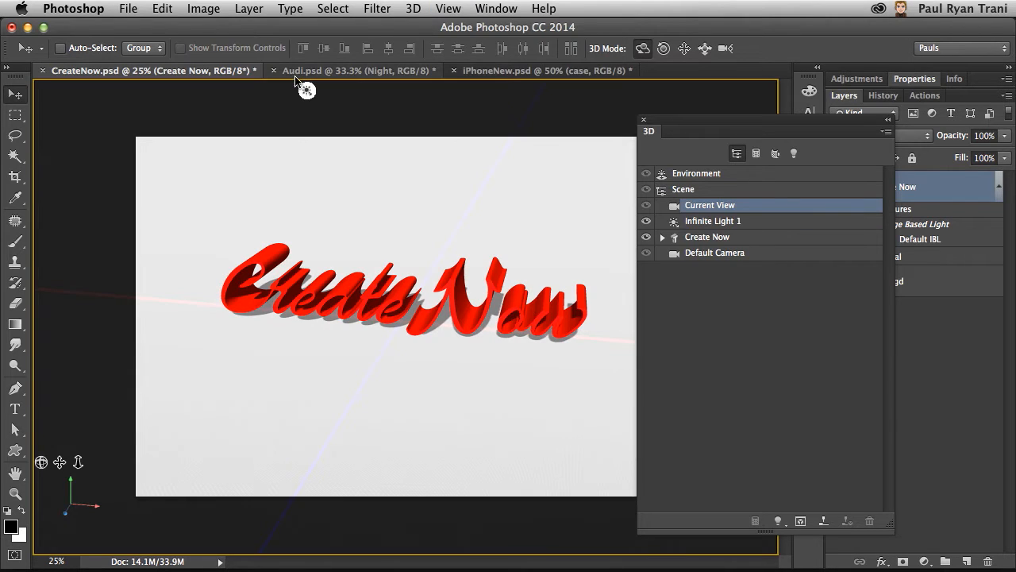
Step: Rotate Infinite Light 1 so the direction of the shadow cast by the 3D text changes
click(749, 223)
mouse_move(389, 292)
mouse_down()
mouse_move(386, 356)
mouse_move(392, 318)
mouse_move(445, 336)
mouse_move(357, 299)
mouse_move(341, 334)
mouse_move(301, 358)
mouse_move(414, 327)
mouse_move(476, 198)
mouse_move(447, 215)
mouse_move(453, 159)
mouse_move(465, 163)
mouse_move(452, 199)
mouse_move(454, 187)
mouse_up()
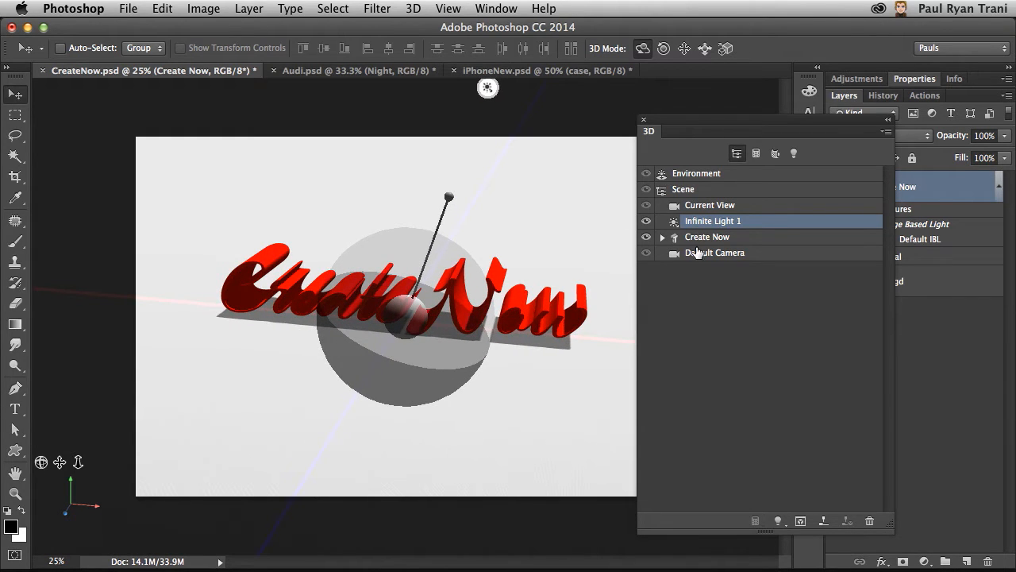
drag(727, 127, 696, 130)
Step: Rotate the Create Now mesh about its X axis to about 82° and move the 3D panel clear of the text
click(728, 240)
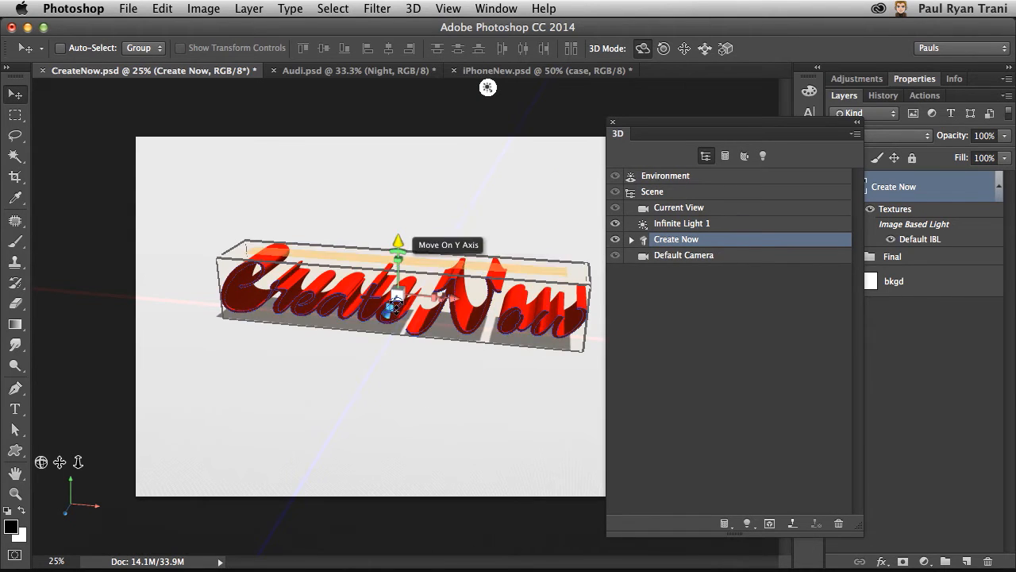
drag(394, 300, 455, 144)
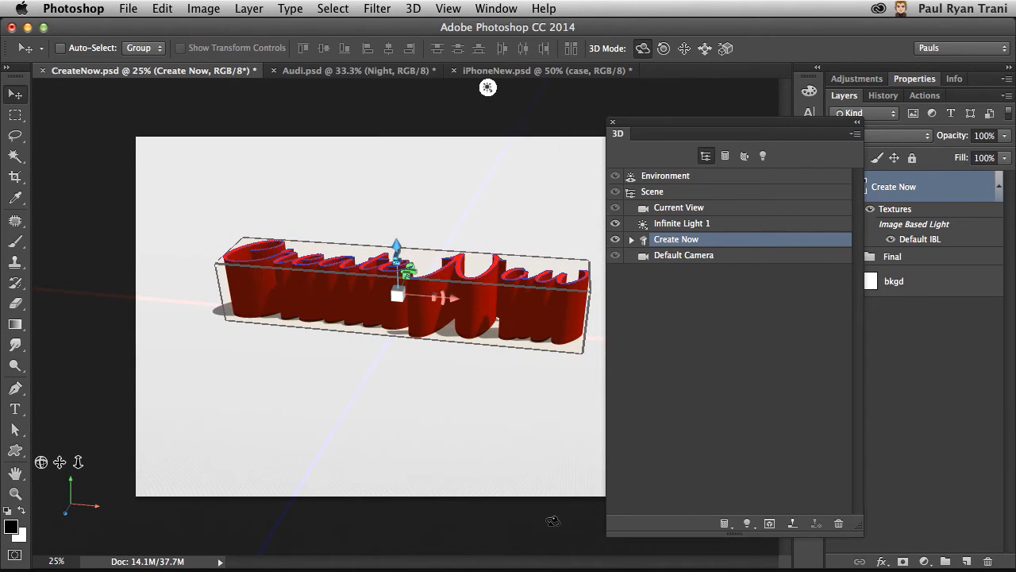
drag(678, 132, 649, 288)
drag(641, 341, 616, 424)
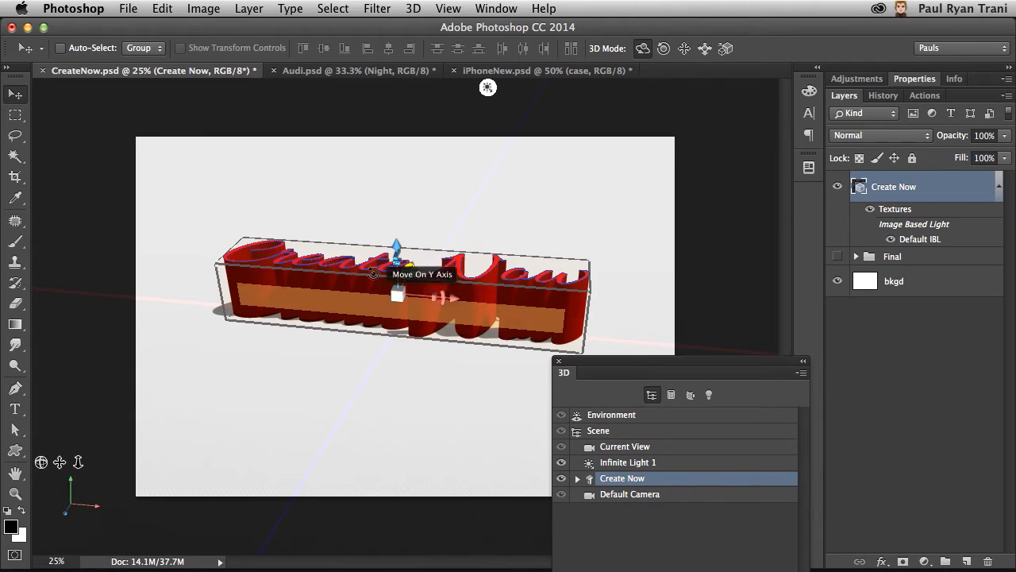
Step: Open the Deform properties of the Create Now mesh and increase its extrusion depth to about 1386 px
click(920, 80)
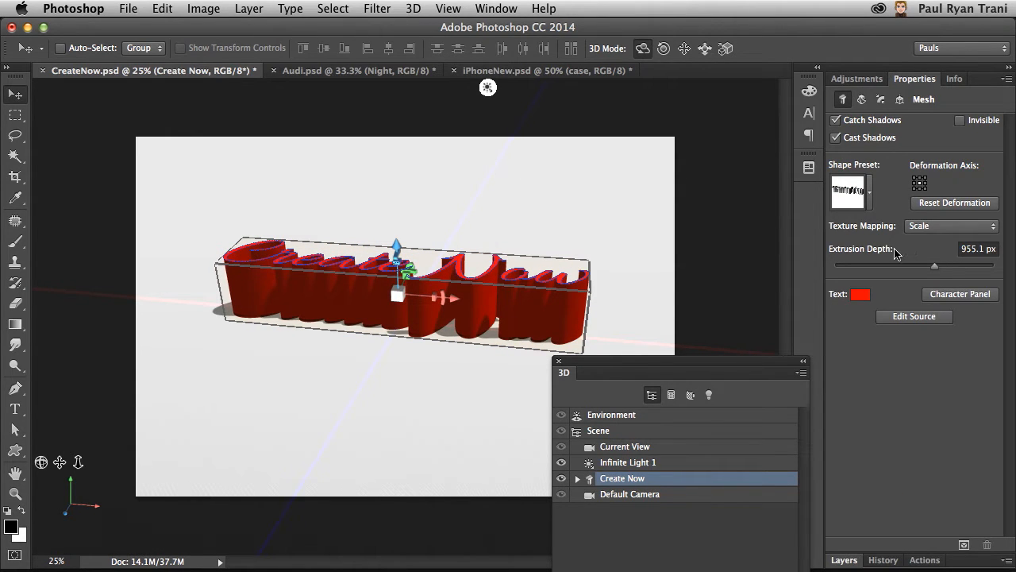
click(862, 100)
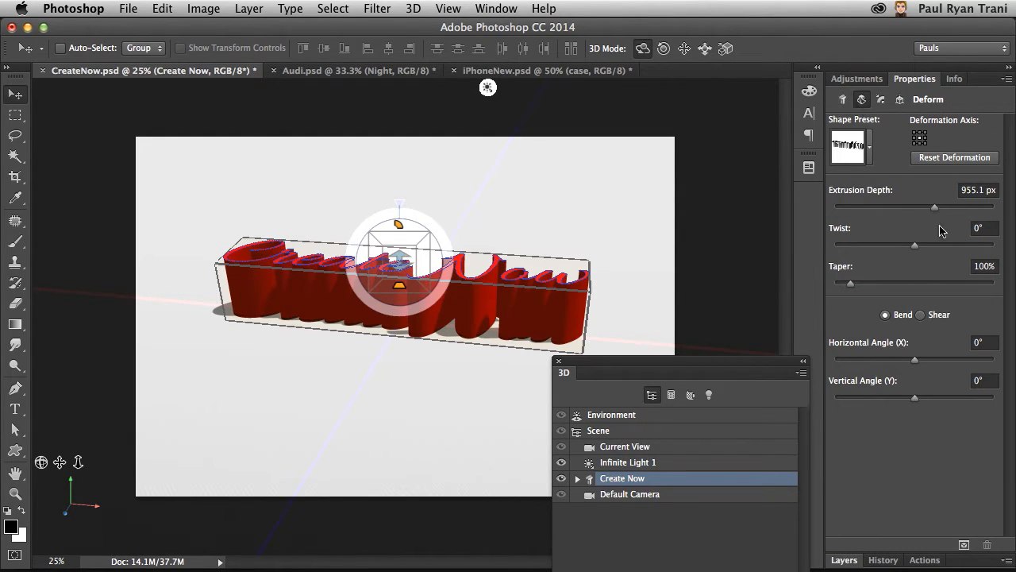
mouse_move(936, 207)
mouse_down()
mouse_move(959, 208)
mouse_move(942, 207)
mouse_up()
Step: Try twisting and tapering the Create Now mesh, set the taper back to 100%, and undo the twist
drag(917, 250, 919, 251)
drag(852, 283, 863, 283)
text(100)
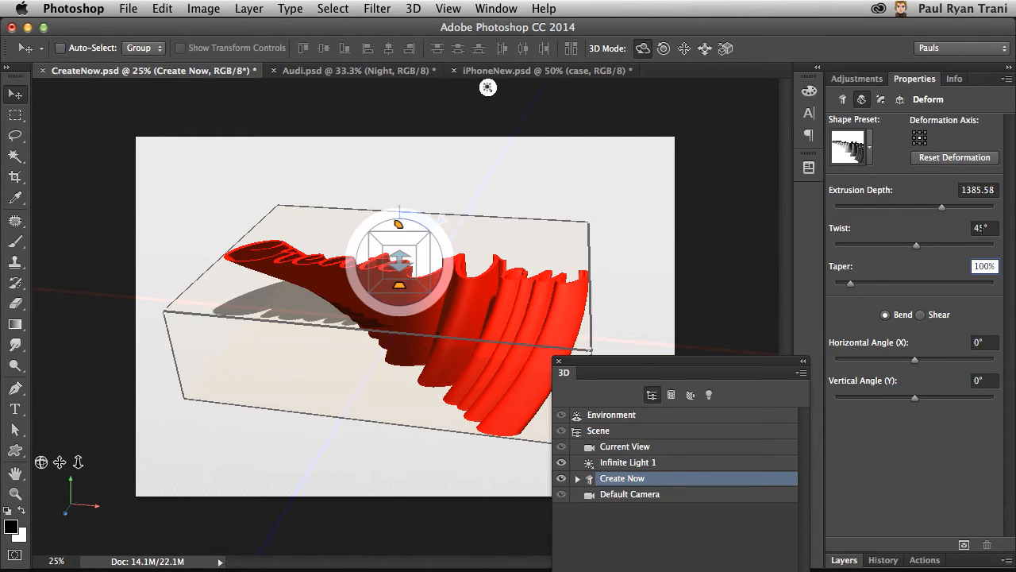
key(alt+super+z)
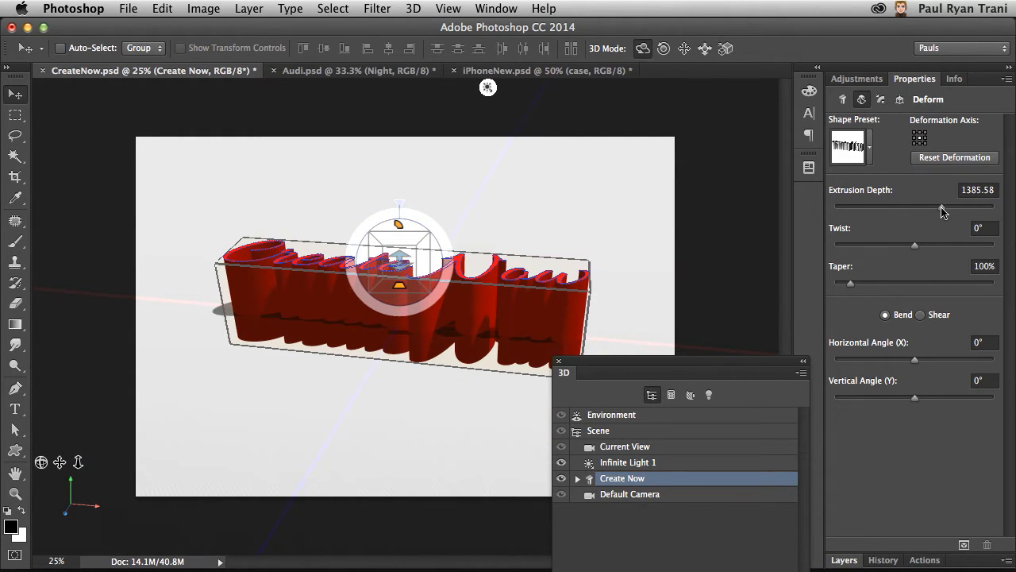
Step: Reduce the Create Now mesh's extrusion depth to about 441 px and move the mesh down to the ground
drag(941, 211, 924, 209)
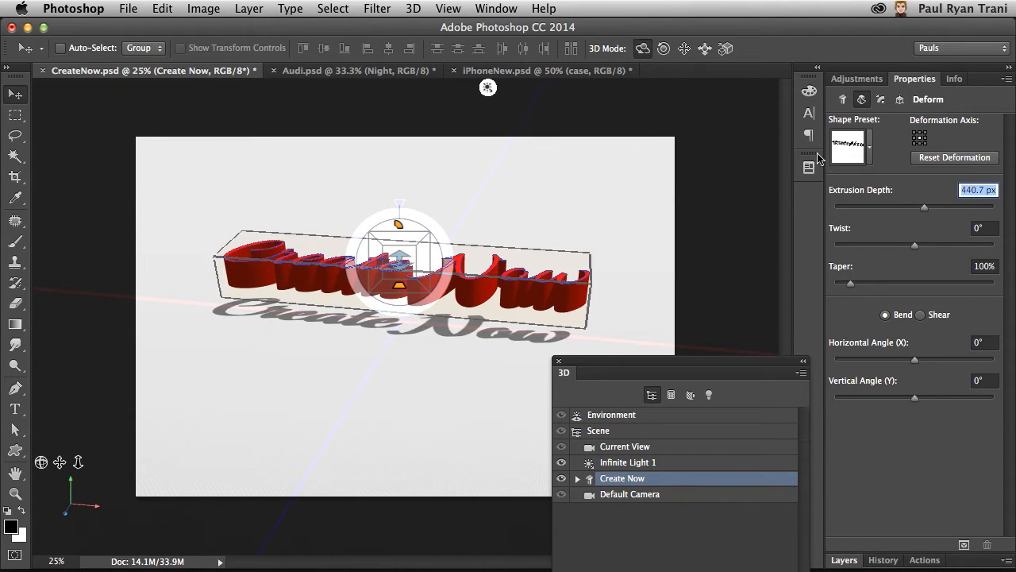
click(900, 100)
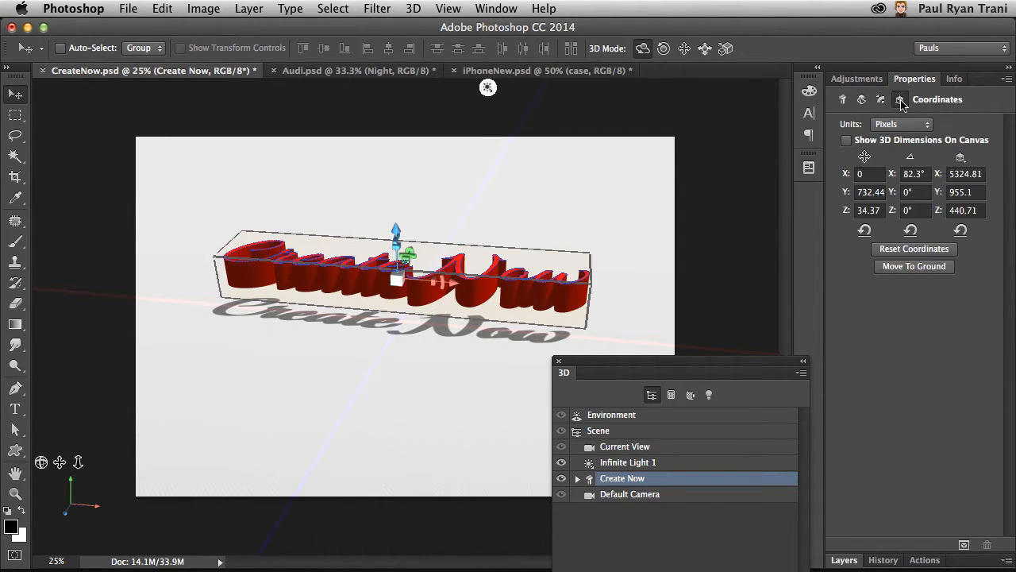
click(913, 267)
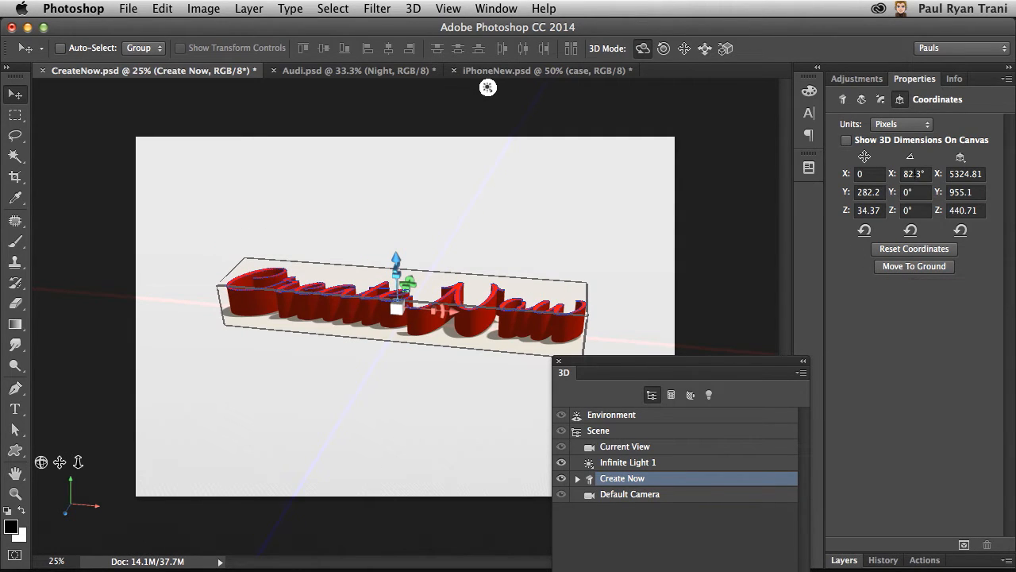
Step: Set the X rotation of the Create Now mesh to 90°
click(914, 173)
text(90)
key(Return)
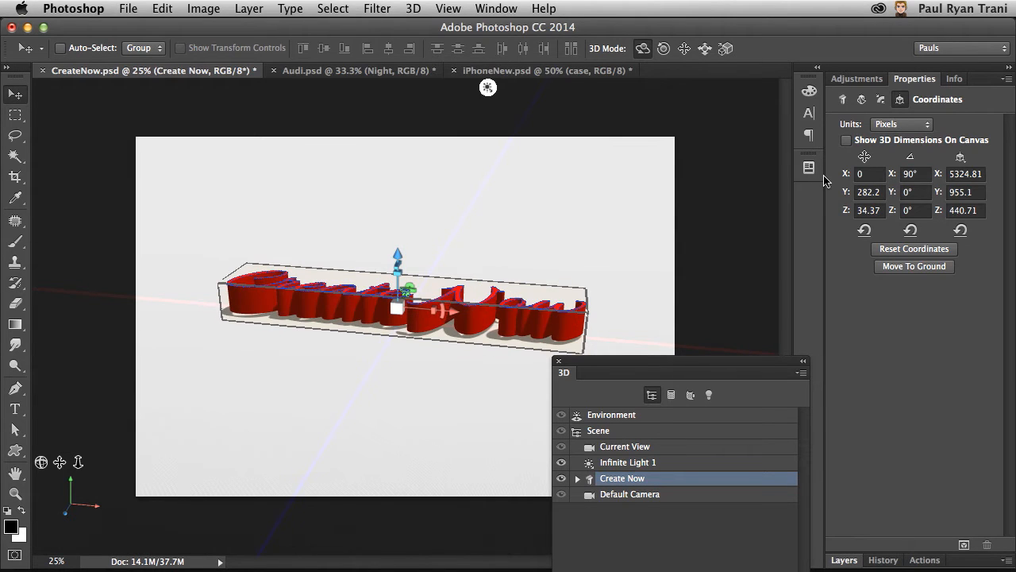
Step: Orbit the Current View camera to look down on the face of the text from above
click(646, 447)
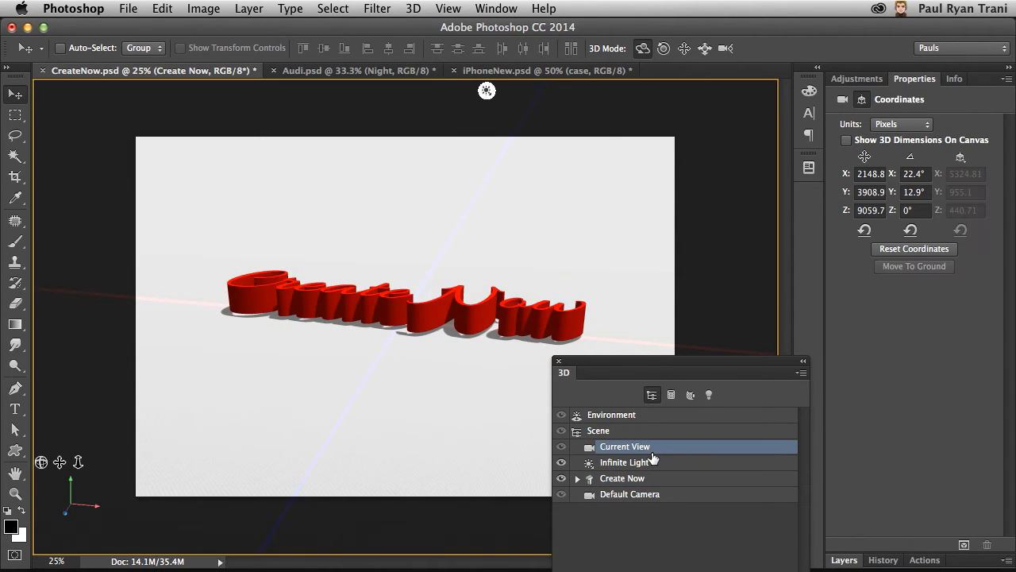
drag(384, 234, 360, 381)
Step: Rotate Infinite Light 1 to about 149° X, 33° Y and 71° Z so the shadow falls below the lettering
click(636, 481)
click(626, 462)
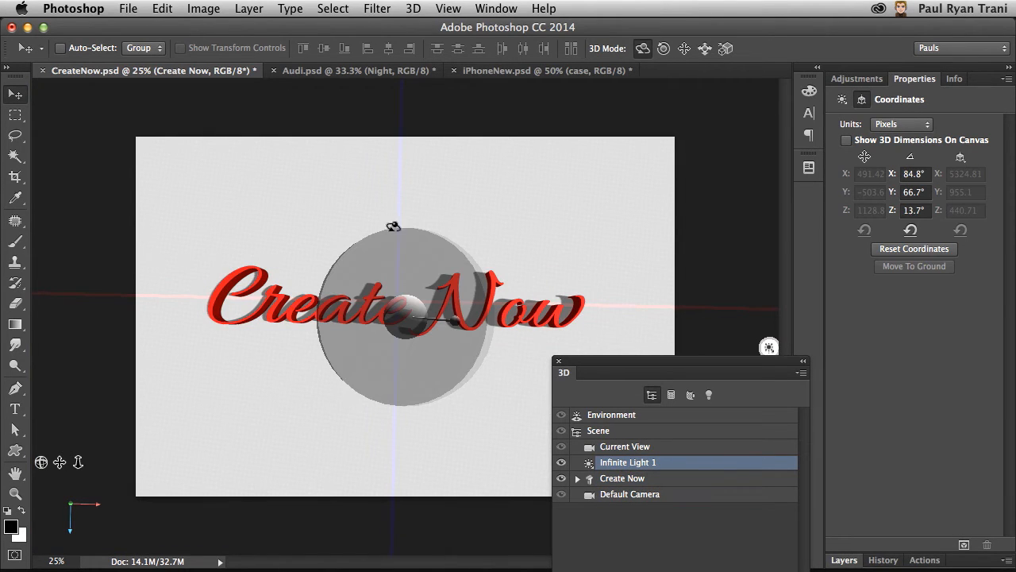
drag(422, 335, 458, 212)
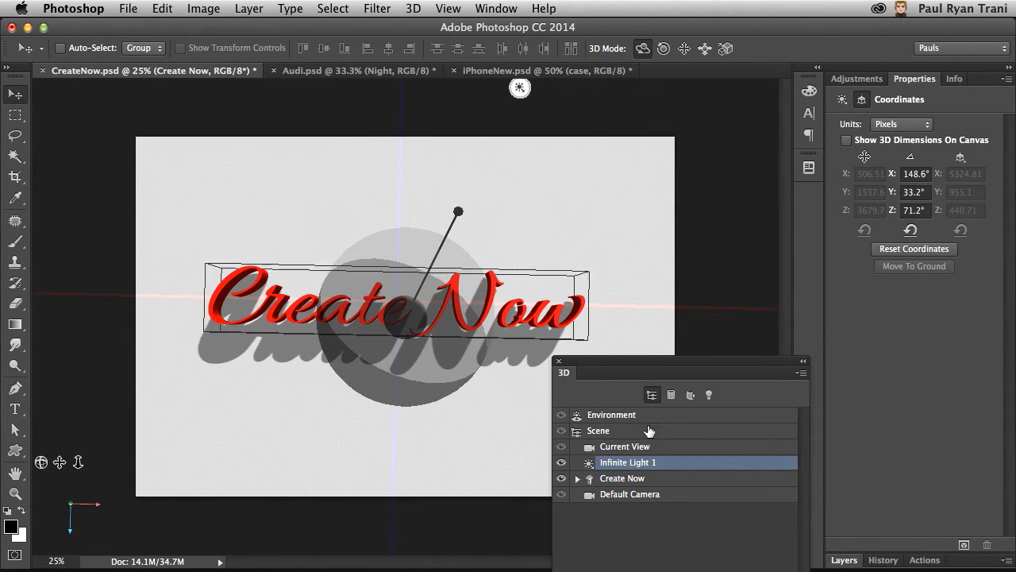
Step: Open the source text of the Create Now mesh and add an exclamation mark so it reads "Create Now!"
click(615, 478)
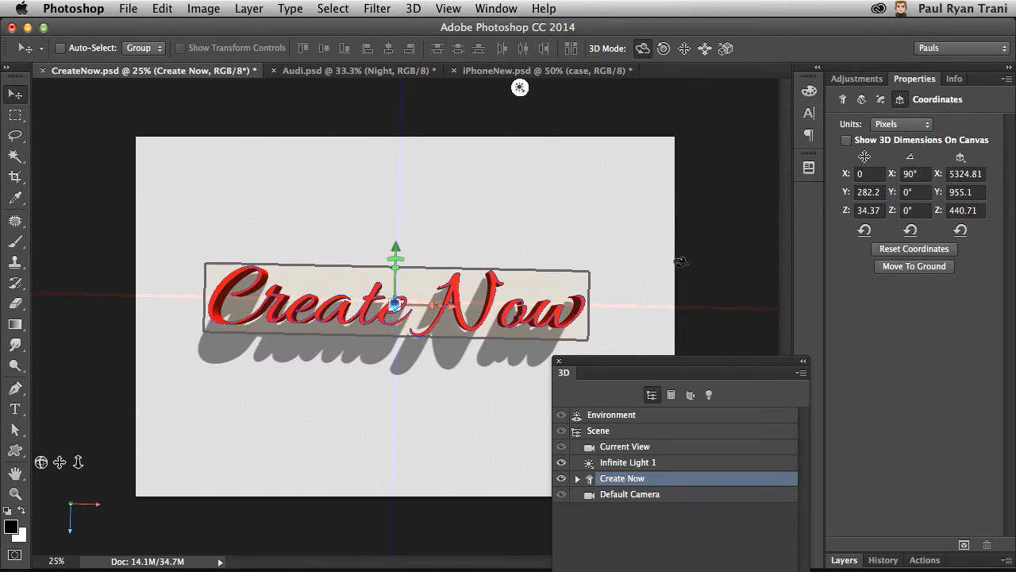
click(842, 100)
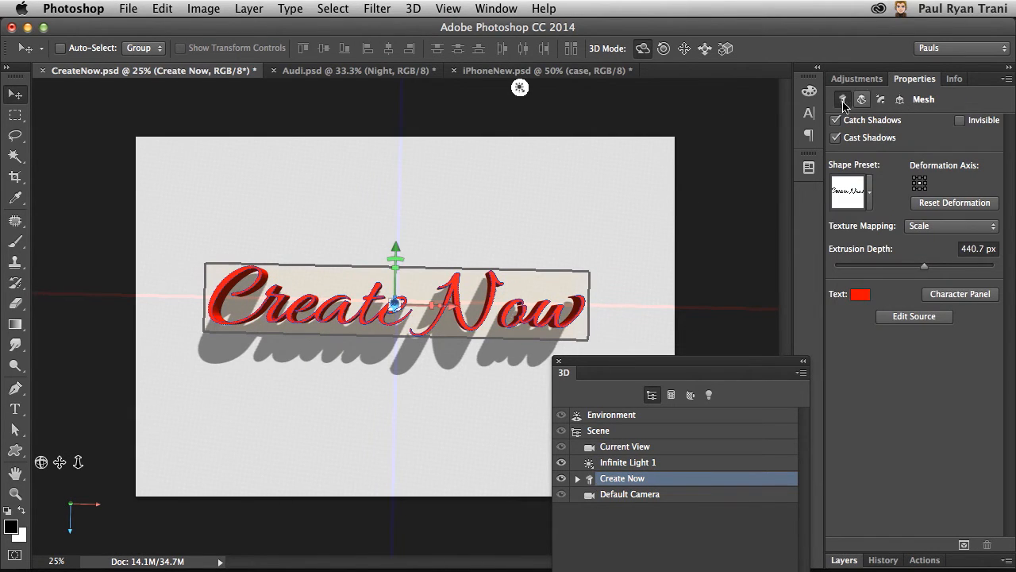
click(903, 320)
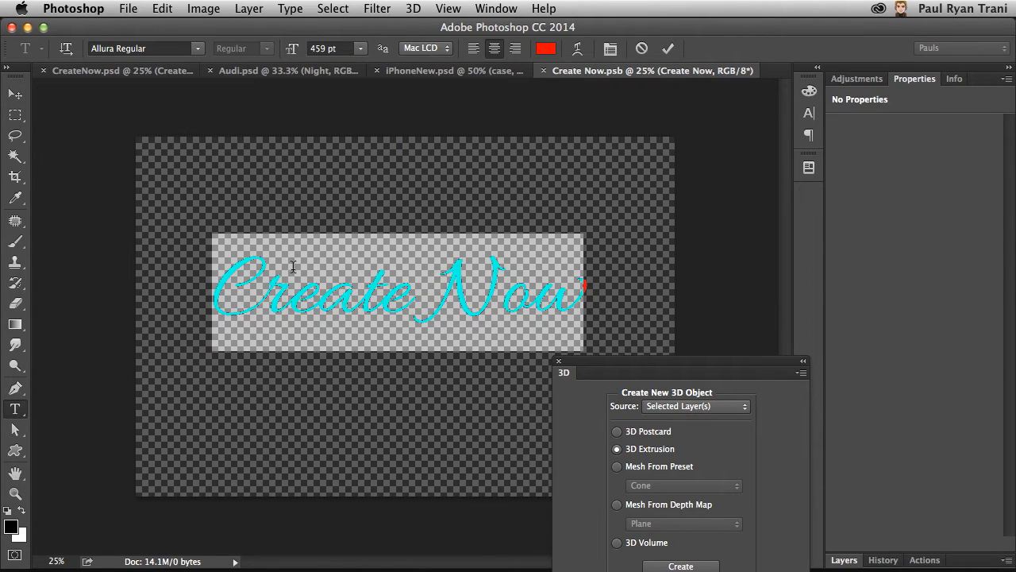
click(323, 292)
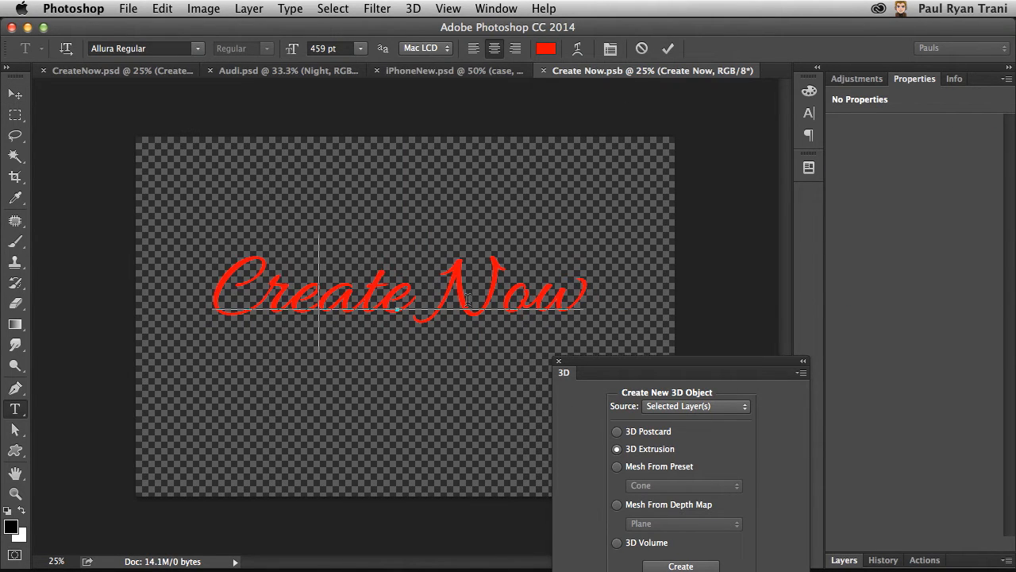
click(586, 297)
text(!)
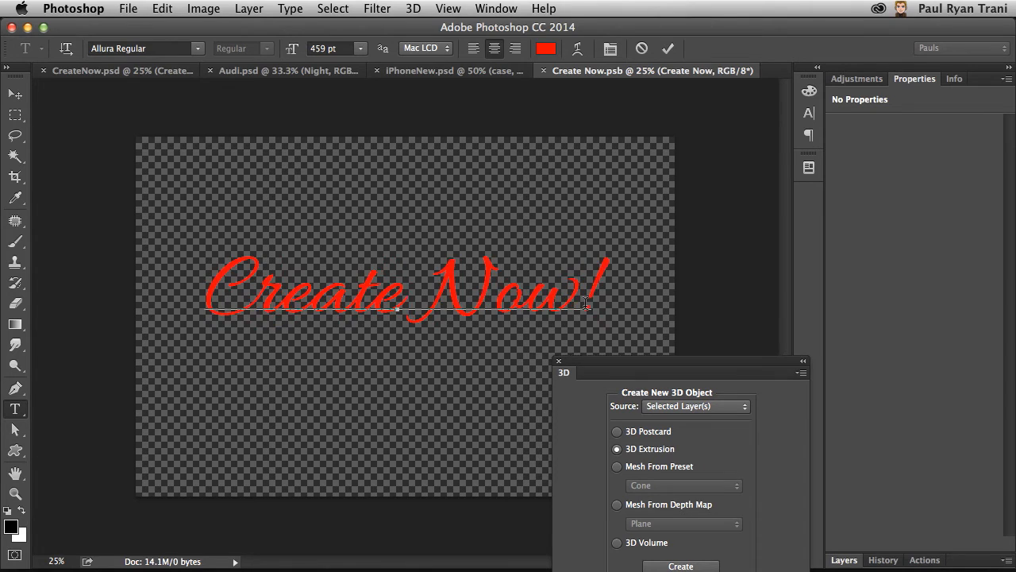
Step: Commit the text edit, save and close the source document, and move the 3D panel higher in the workspace
click(14, 94)
key(super+s)
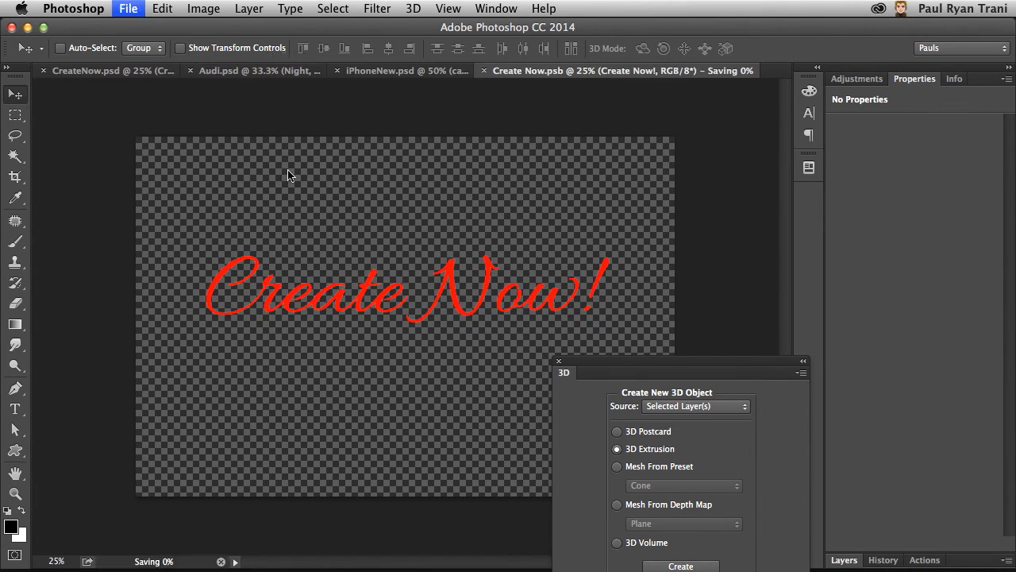
key(super+w)
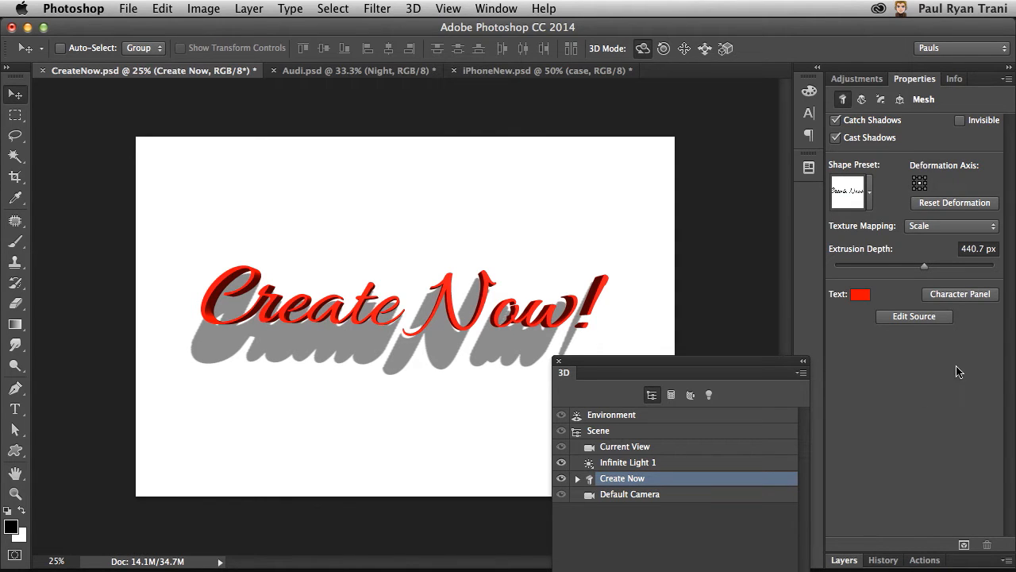
drag(606, 419, 613, 153)
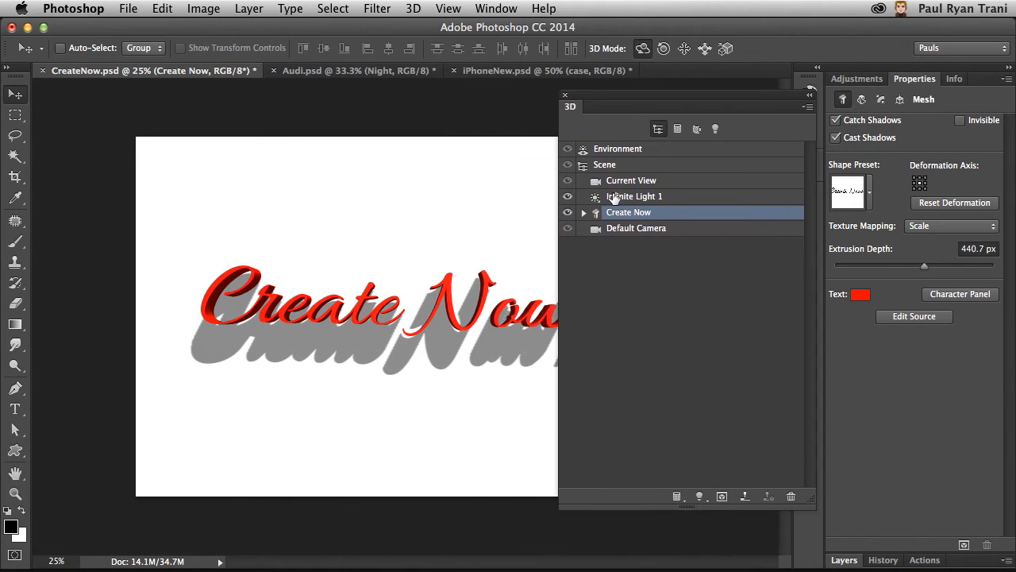
Step: Expand the Create Now mesh and inspect its front inflation, bevel, extrusion and back material settings
click(584, 213)
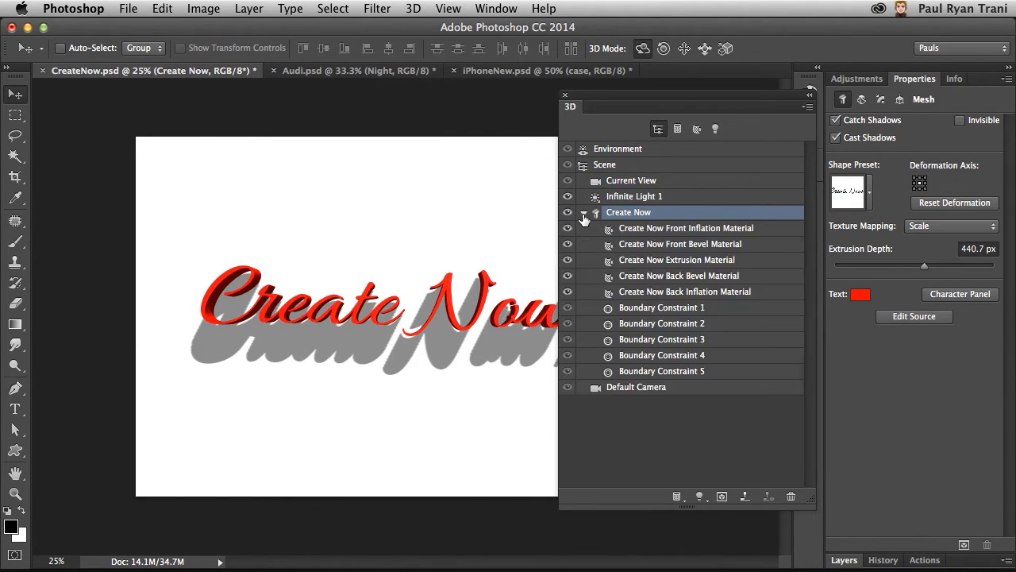
click(675, 230)
click(657, 244)
click(675, 261)
click(699, 277)
click(709, 293)
click(707, 277)
click(710, 261)
click(702, 230)
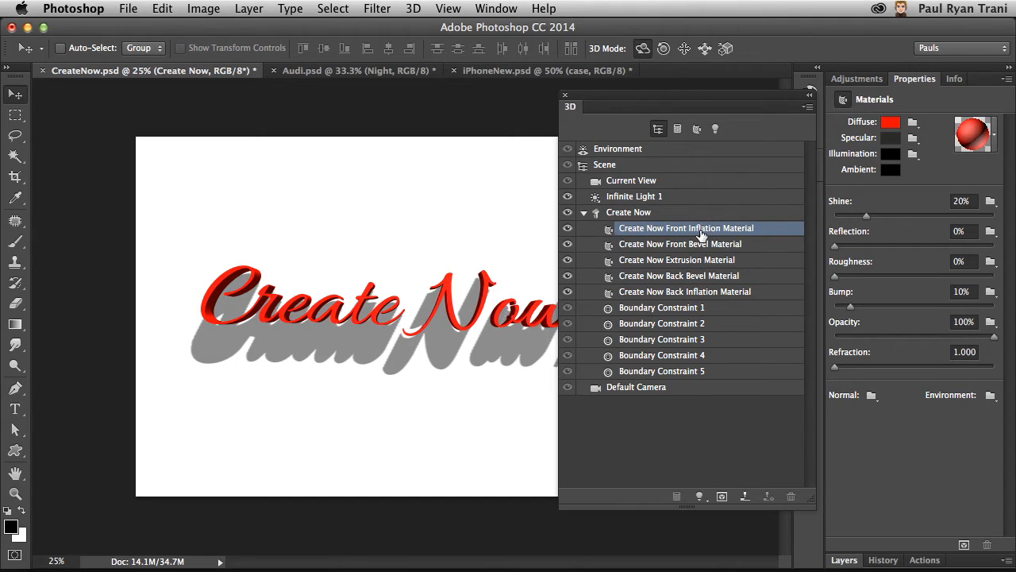
Step: Select all five Create Now materials, try wood, rock and dark stone presets, and apply the smooth grey metallic preset
drag(767, 98, 742, 101)
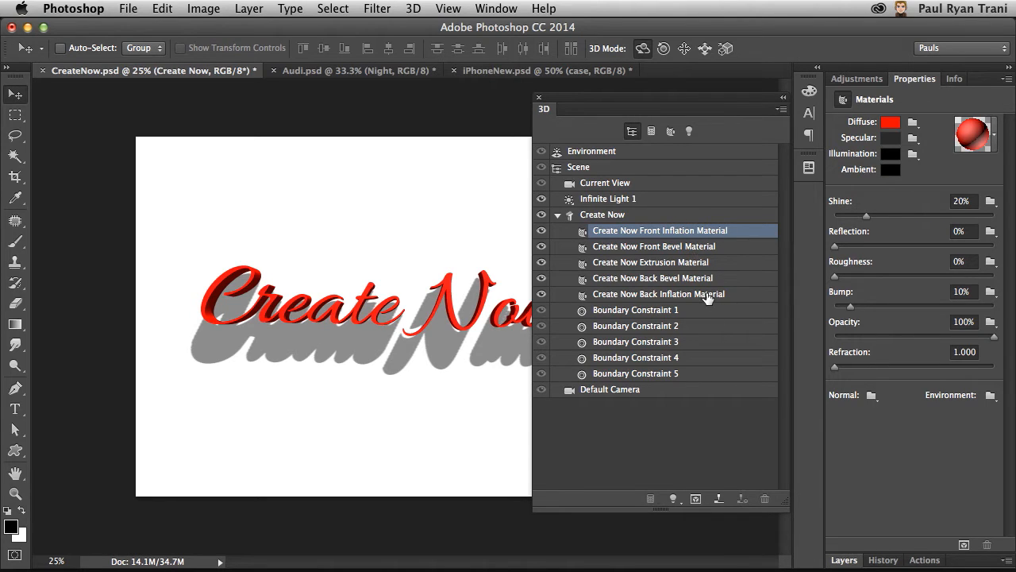
shift+click(722, 295)
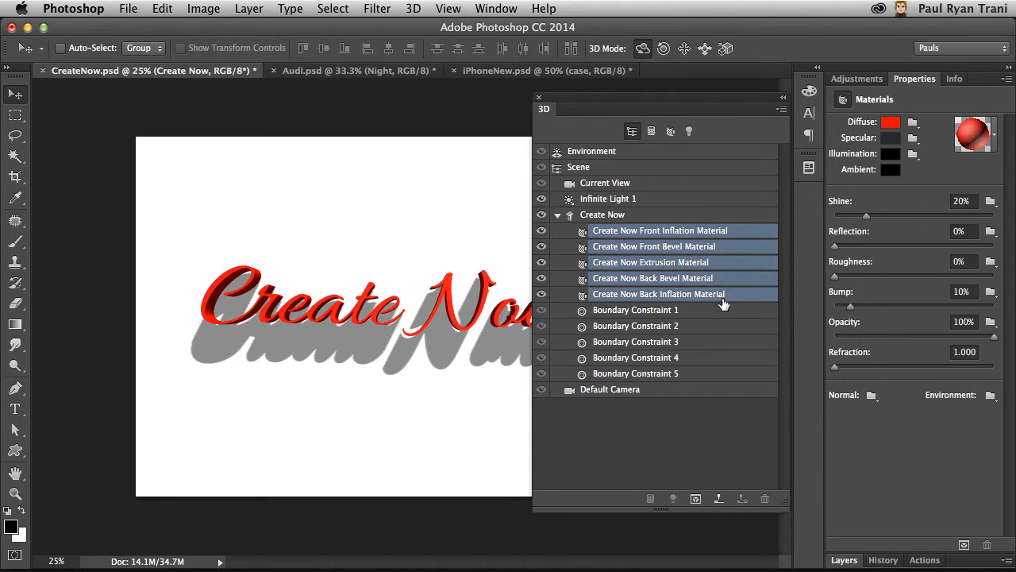
click(994, 136)
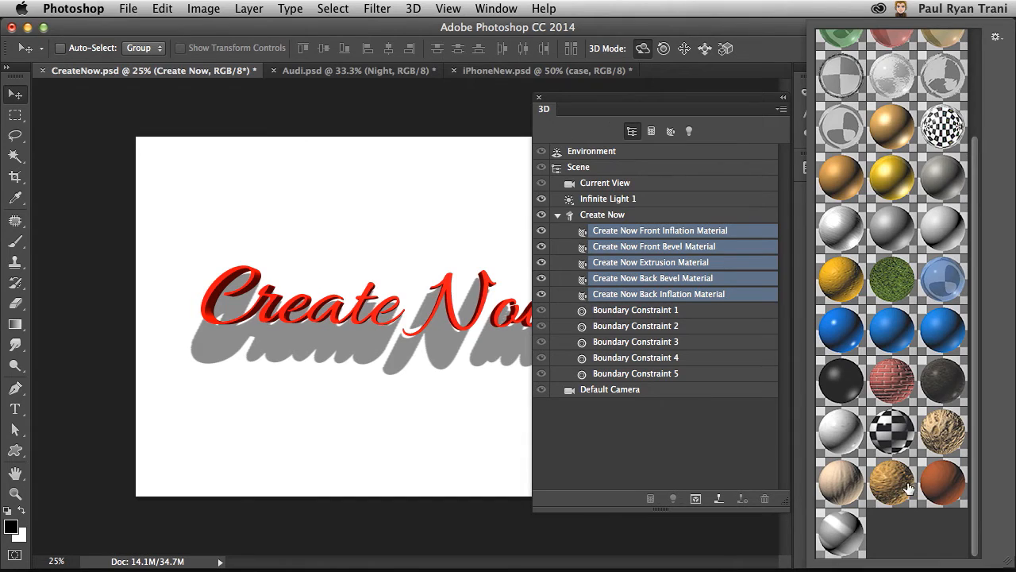
click(885, 484)
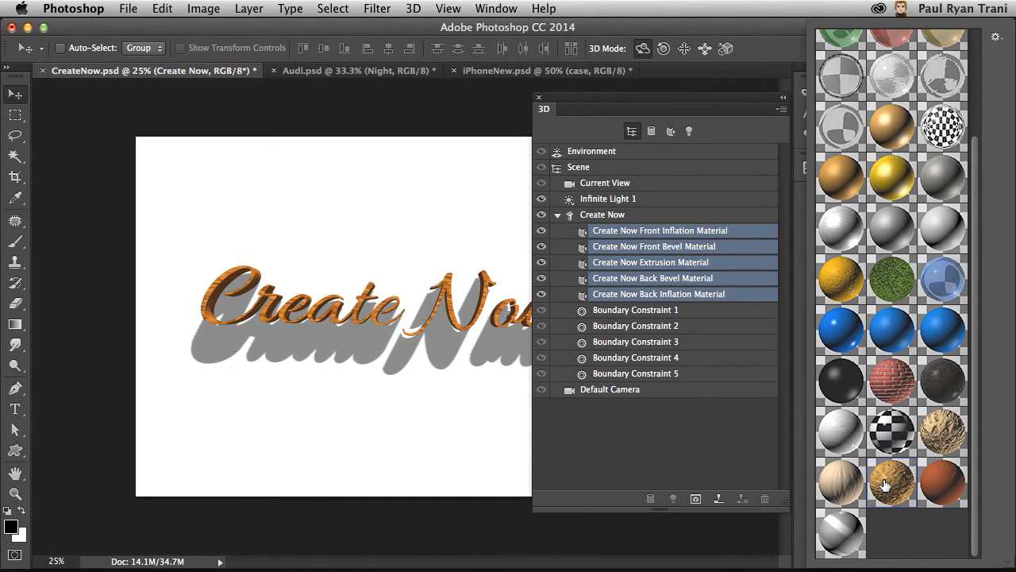
click(937, 435)
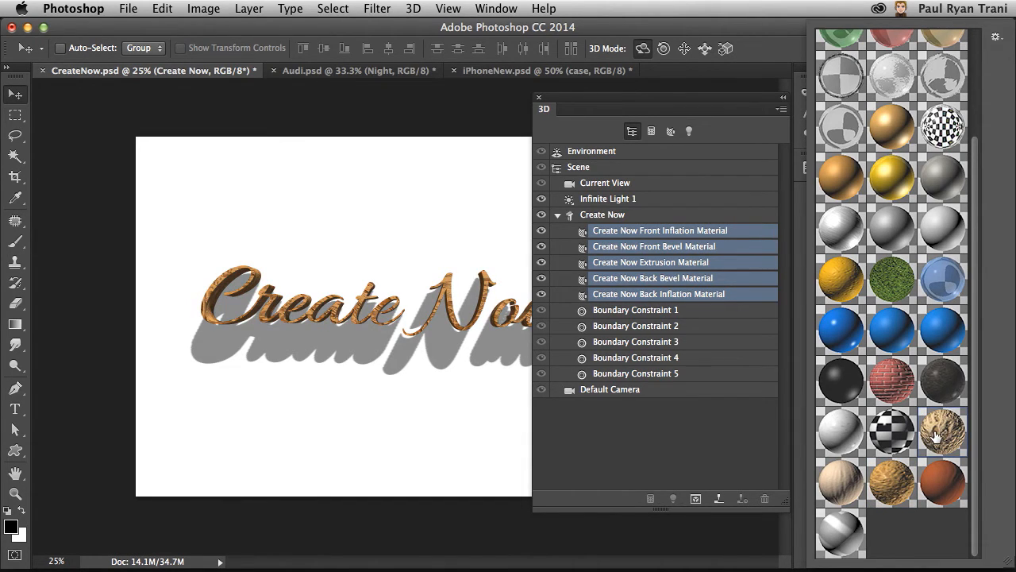
click(939, 380)
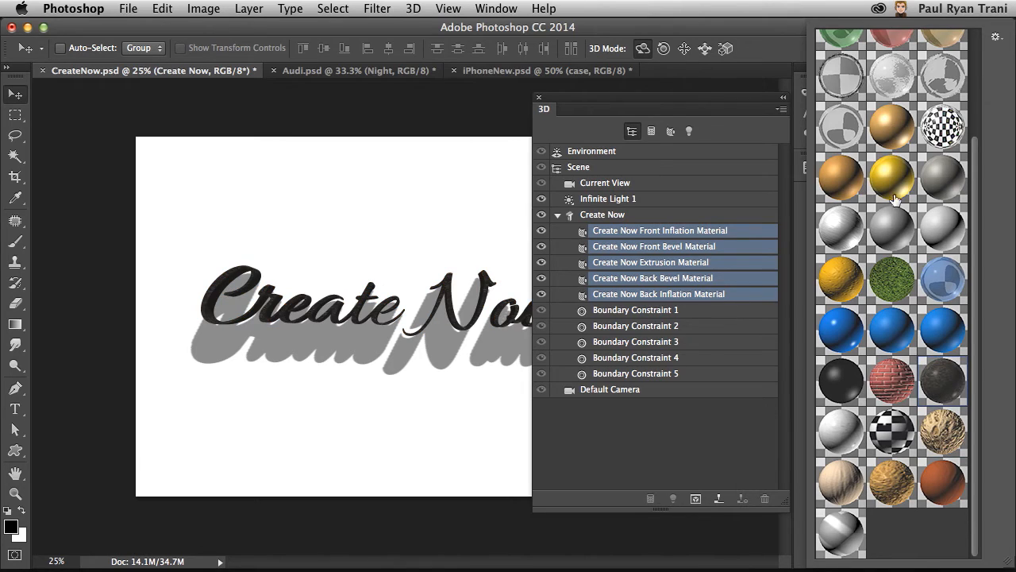
click(891, 228)
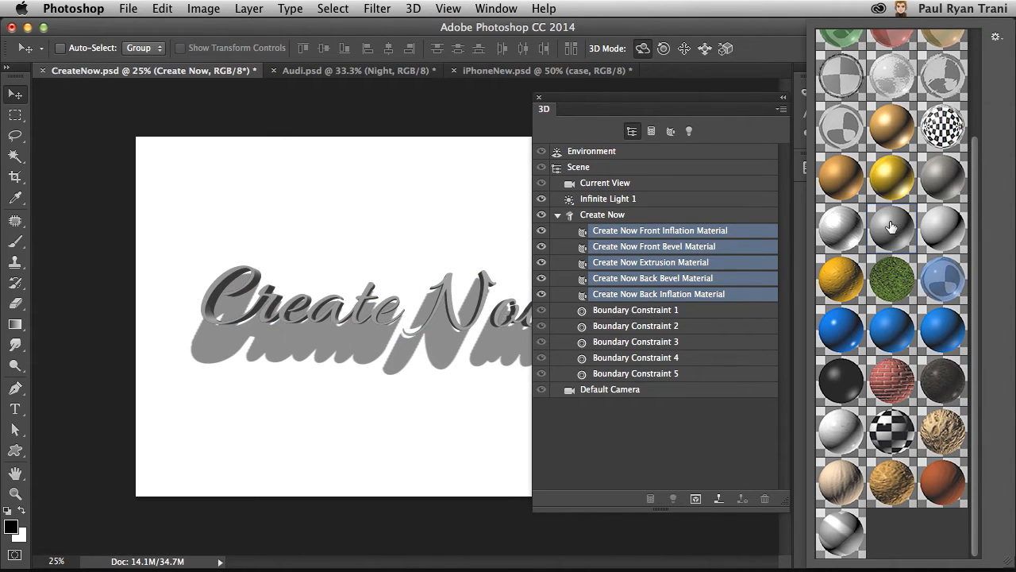
Step: Reselect all five Create Now materials and set their shine to 46% and reflection to 23%
click(658, 234)
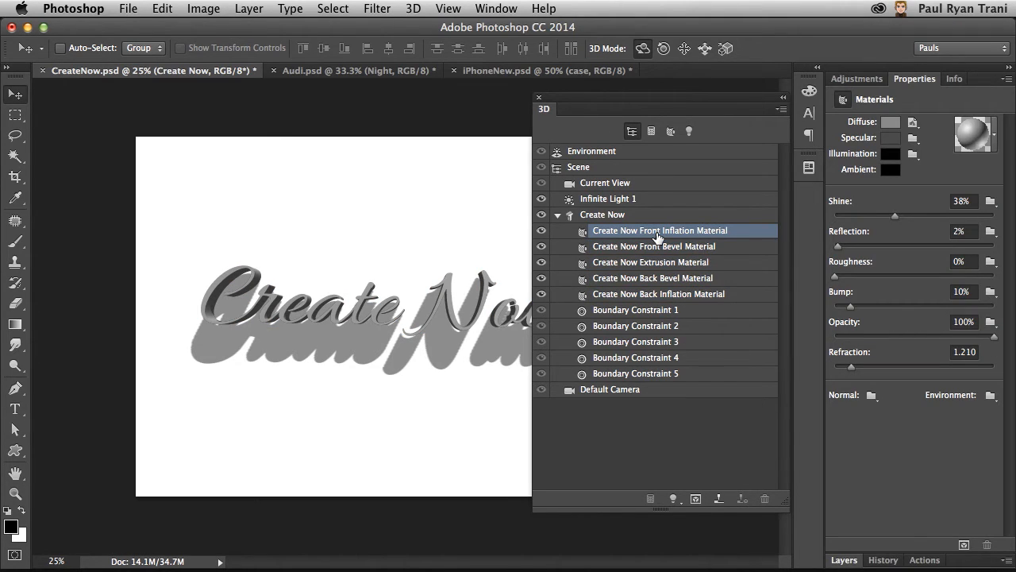
shift+click(682, 293)
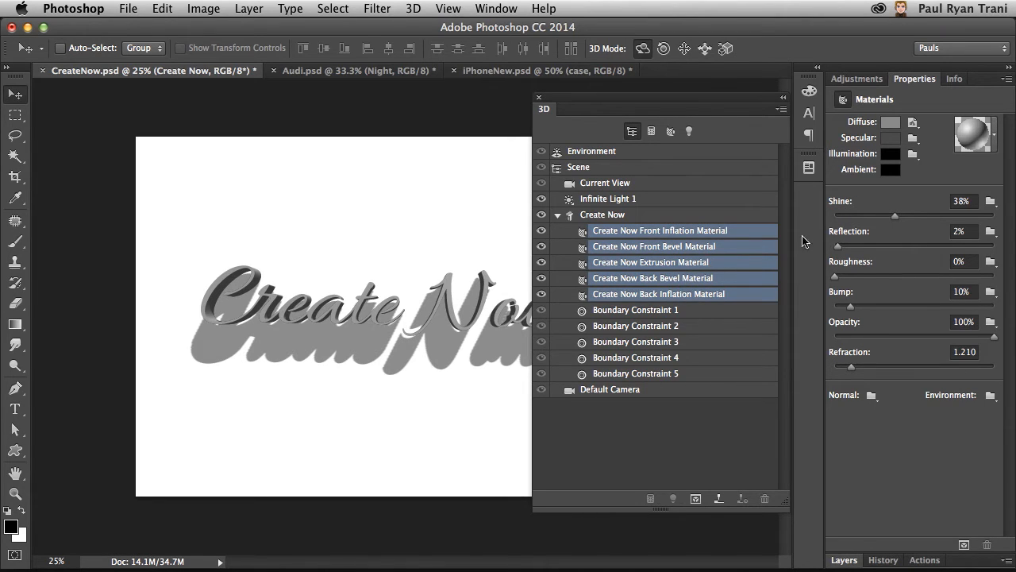
click(909, 221)
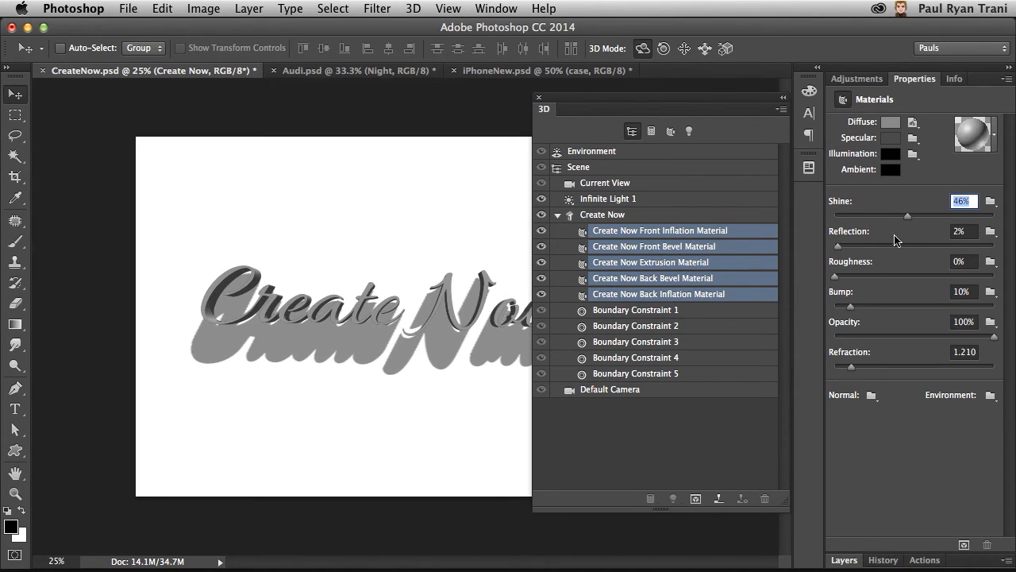
click(871, 247)
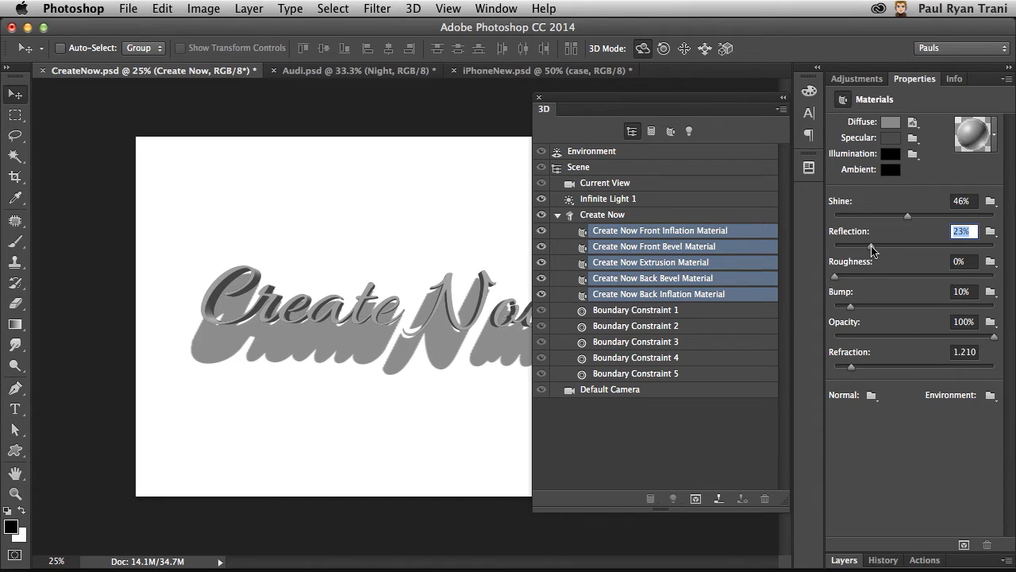
Step: Move the 3D panel off the lettering and show the Final layer group as the room background
drag(687, 97, 696, 347)
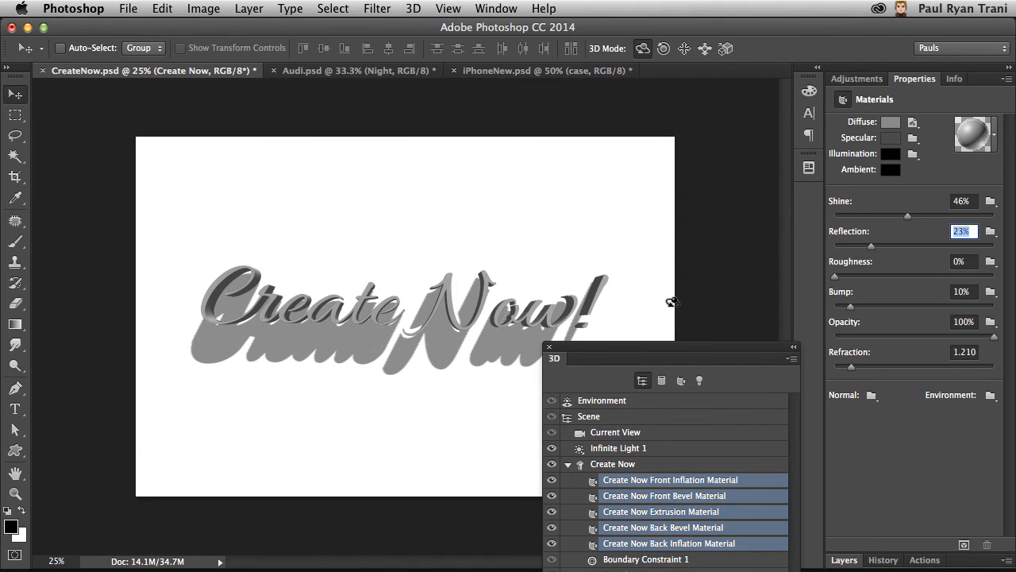
click(945, 559)
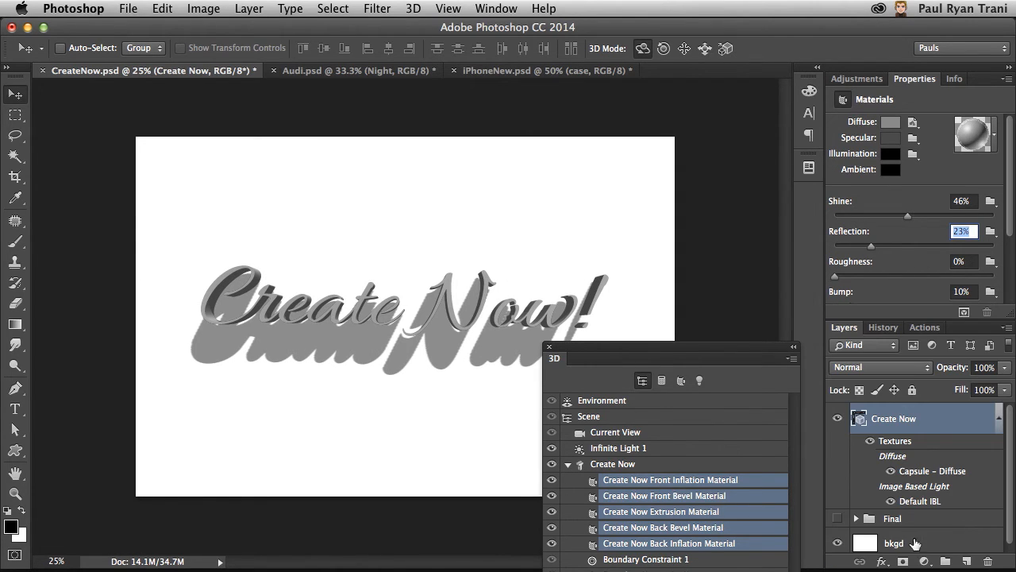
click(836, 519)
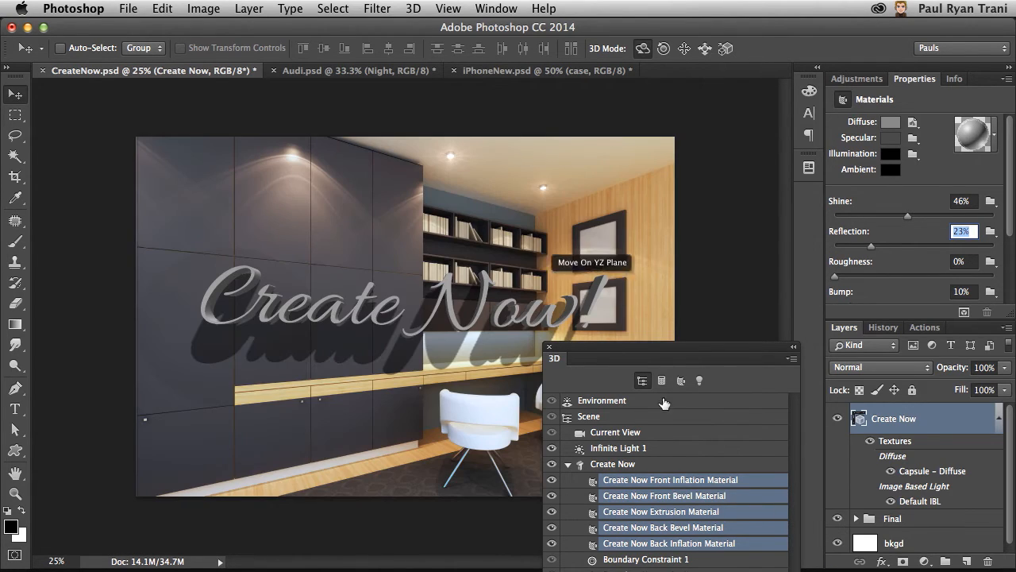
Step: Adjust the Current View camera so the lettering sits smaller on the upper dark cabinet wall, following its perspective
drag(584, 355, 580, 234)
click(591, 308)
drag(262, 246, 389, 286)
drag(317, 301, 357, 238)
click(358, 238)
Step: Review Infinite Light 1, move the 3D panel up and add a second infinite light to the scene
click(594, 324)
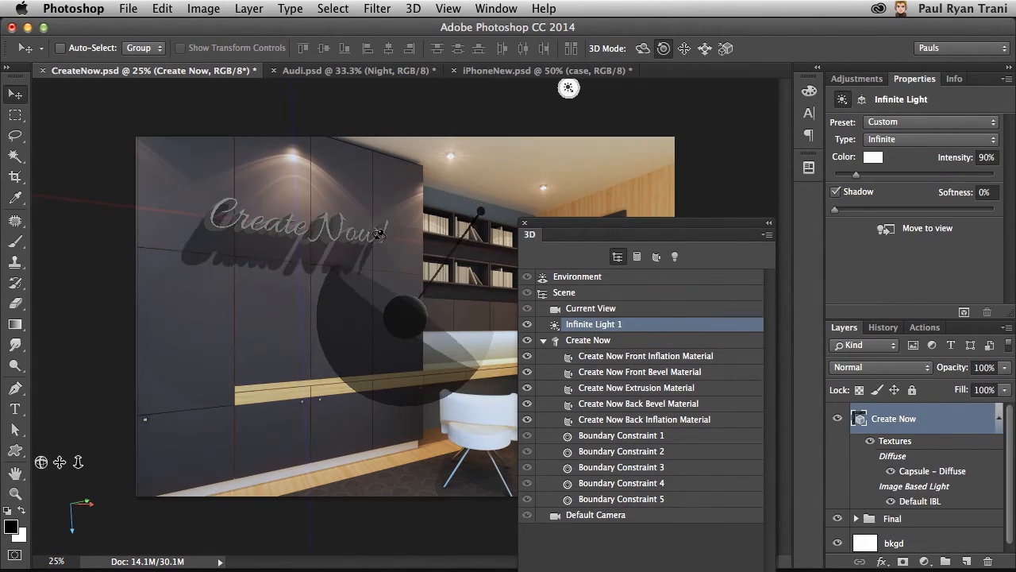
drag(635, 234, 640, 93)
click(663, 482)
click(680, 522)
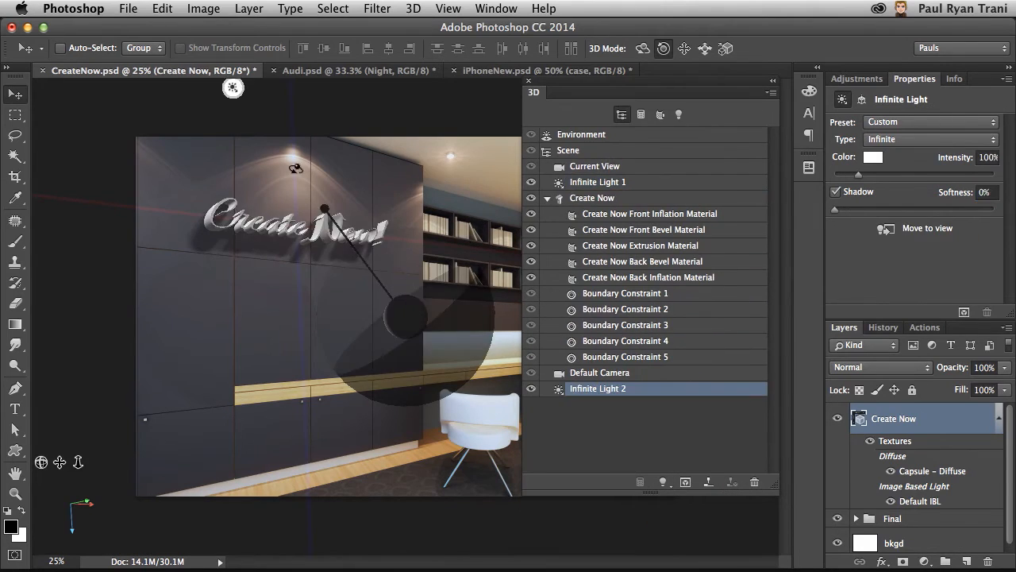
Step: Reduce the Create Now mesh's extrusion depth to 193.91 px and move it to the ground plane
click(294, 222)
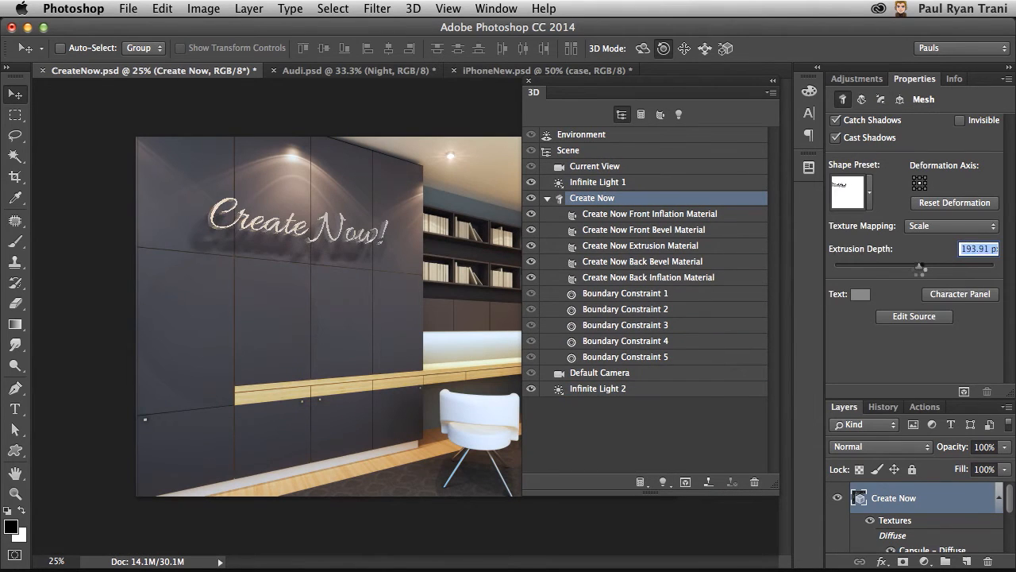
click(899, 100)
click(901, 267)
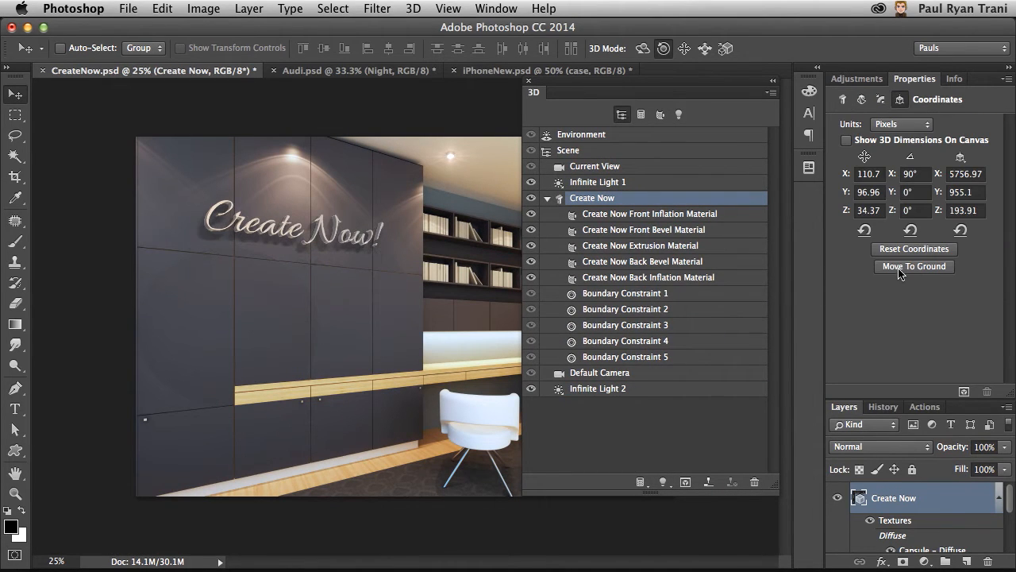
Step: Examine the coordinates of both infinite lights and the texture options of the Environment's image-based light
click(613, 182)
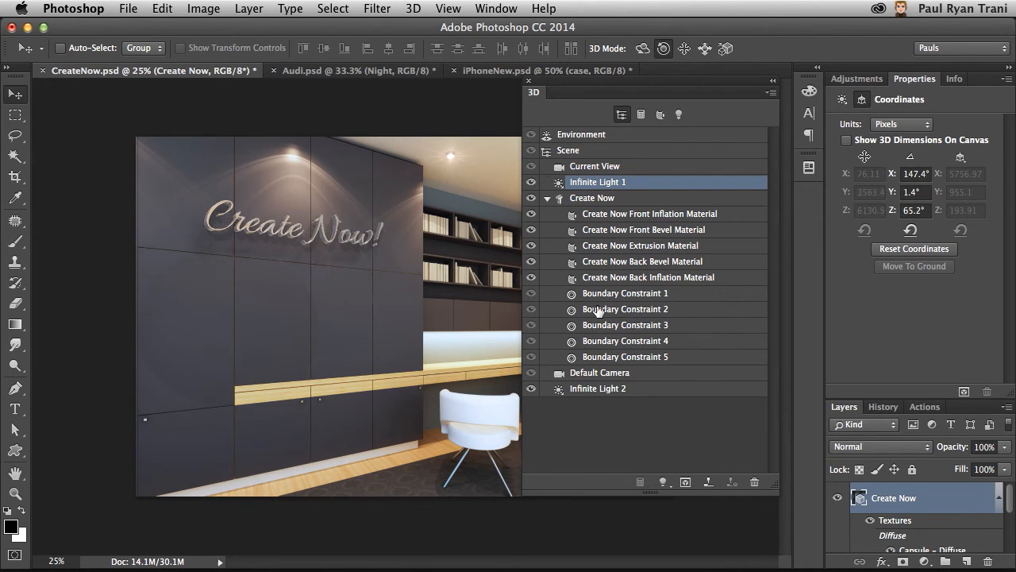
click(605, 388)
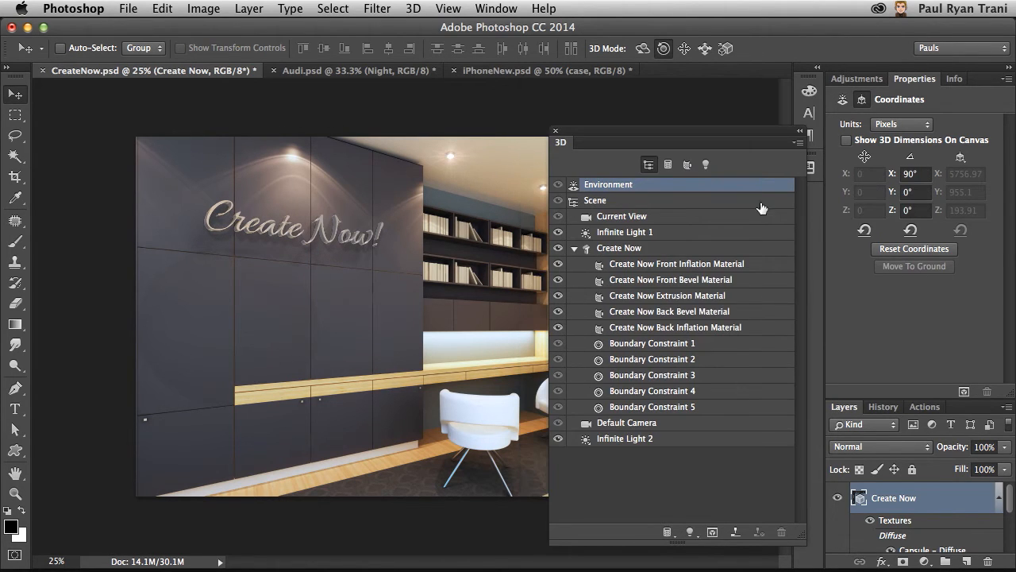
click(842, 99)
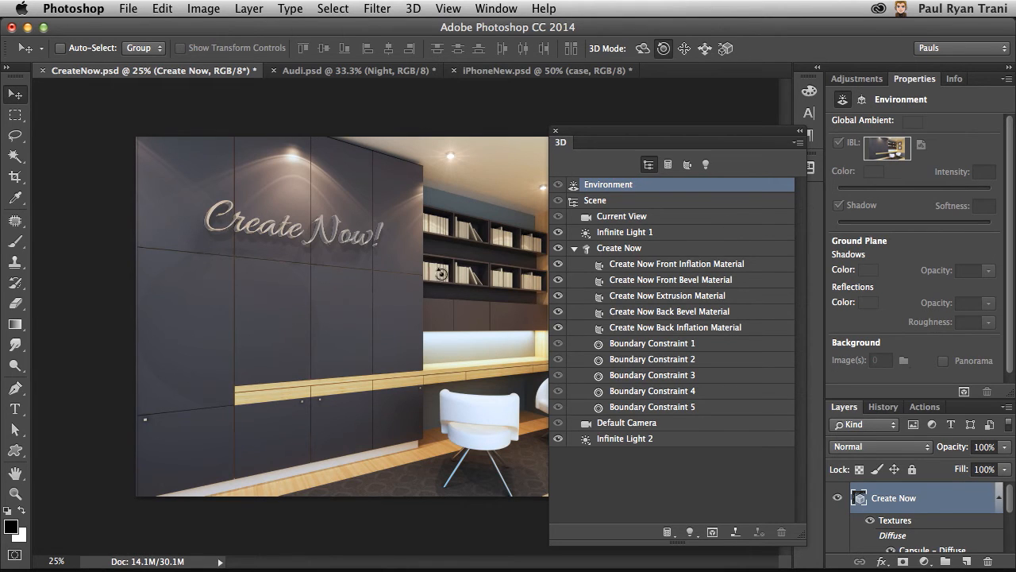
click(878, 152)
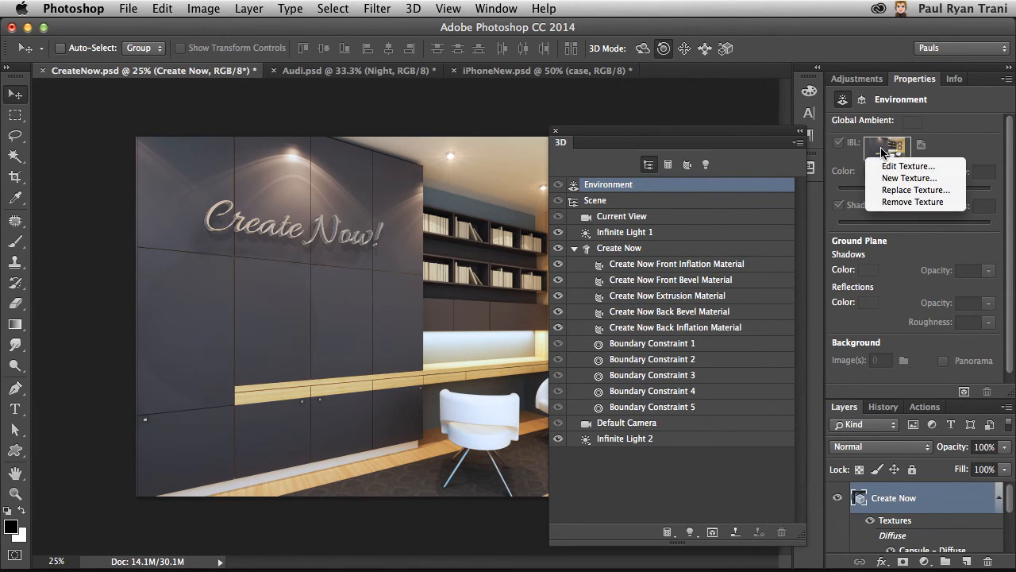
click(889, 151)
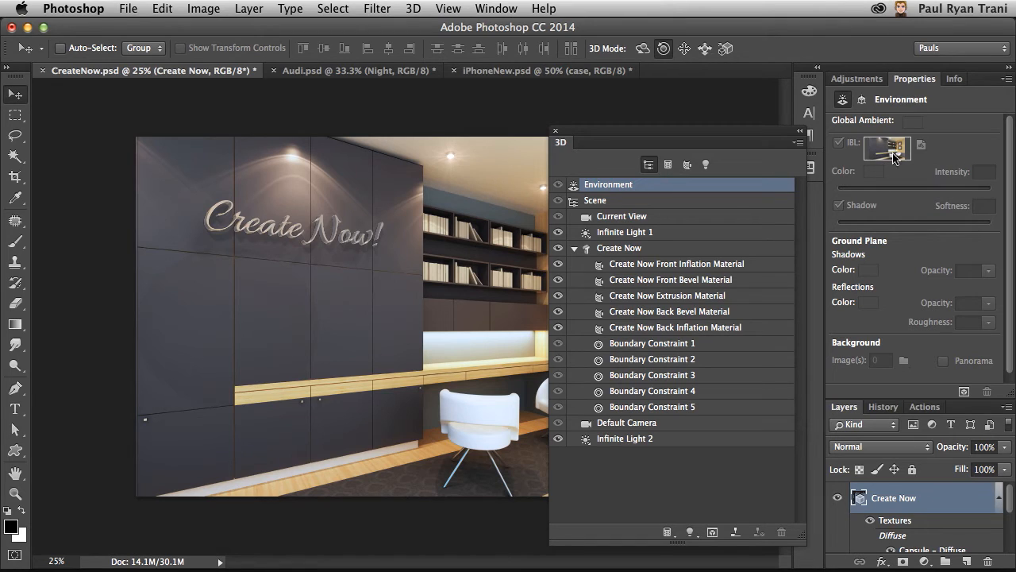
Step: Review the shine and reflection settings of the Create Now materials and the intensity and softness of Infinite Light 1
click(612, 249)
click(624, 270)
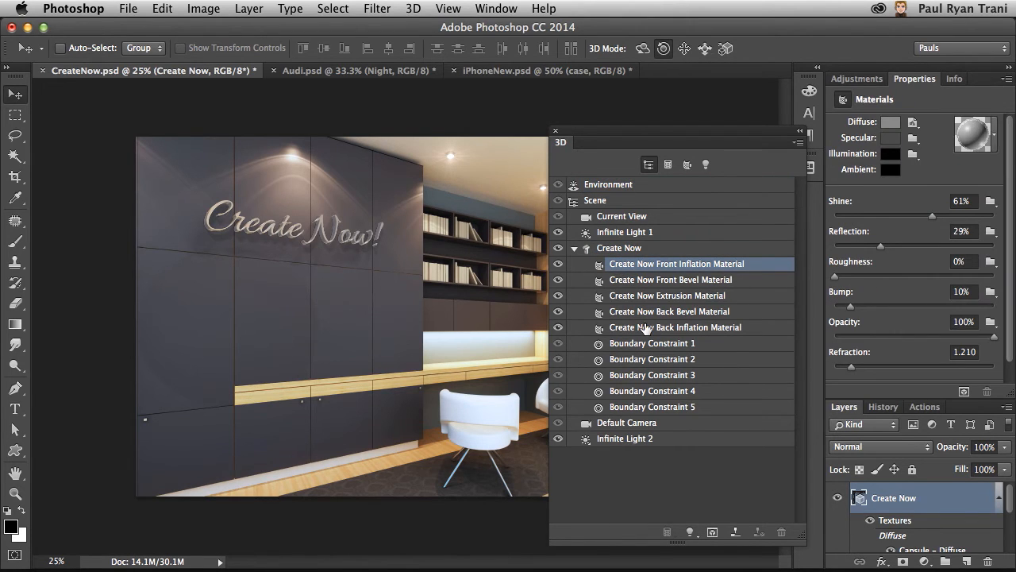
shift+click(643, 328)
click(611, 234)
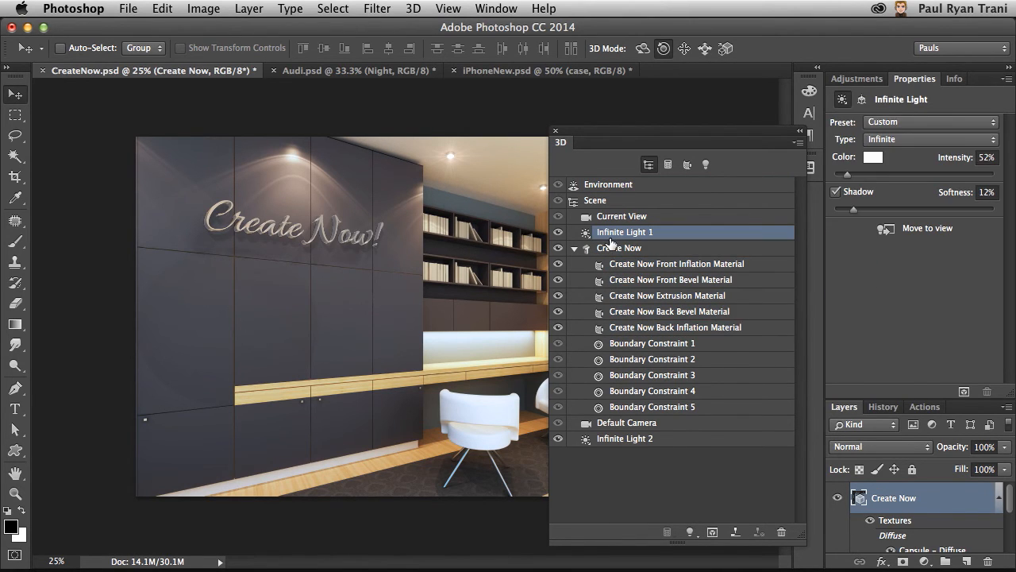
Step: Rotate Infinite Light 2 slightly so it shines on the lettering from above, with the 3D guides shown only while adjusting
click(616, 441)
key(super+h)
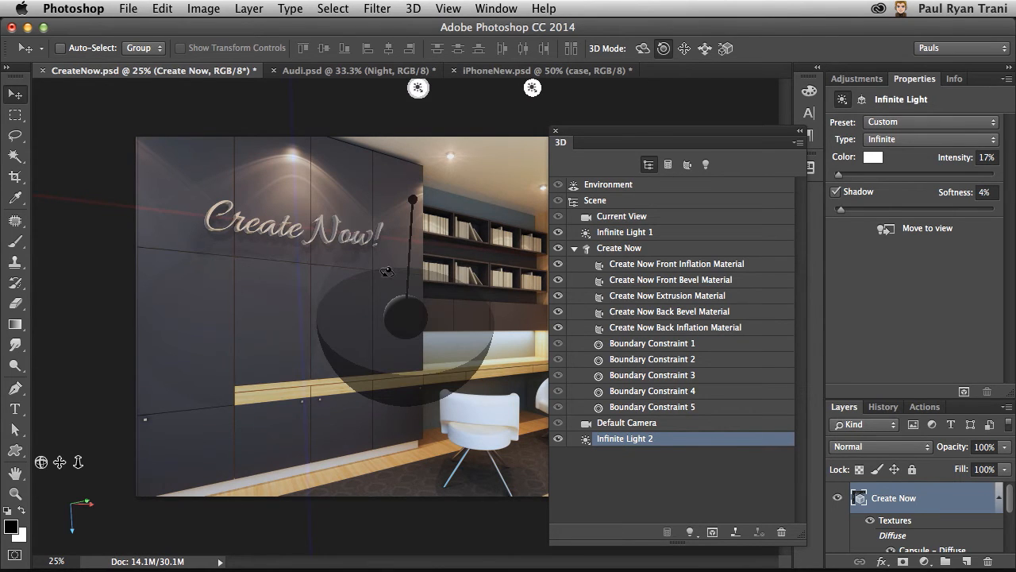
drag(359, 265, 339, 282)
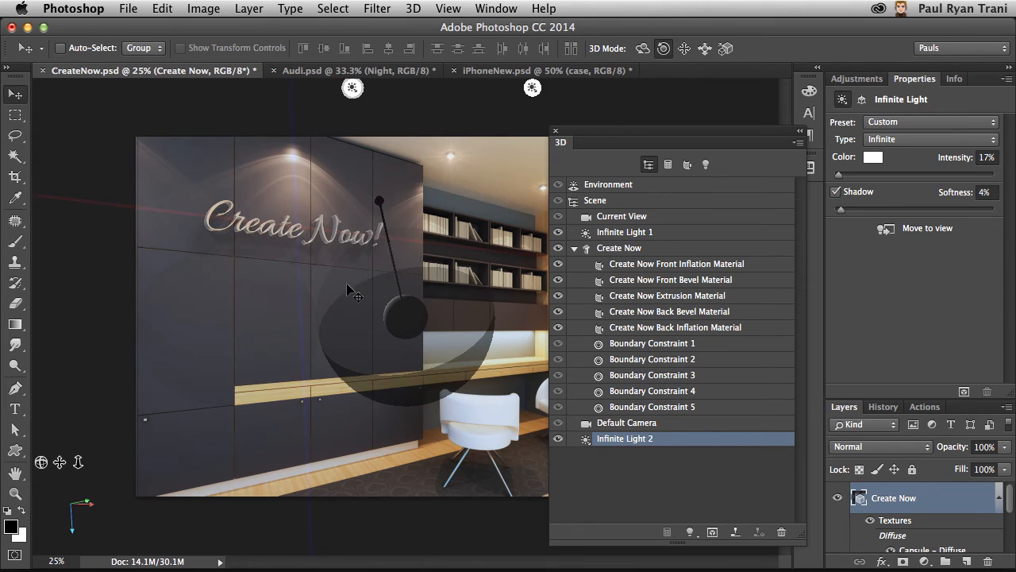
key(super+h)
Step: Move the 3D panel down to uncover the room scene and examine the finished wall lettering
drag(598, 134, 579, 472)
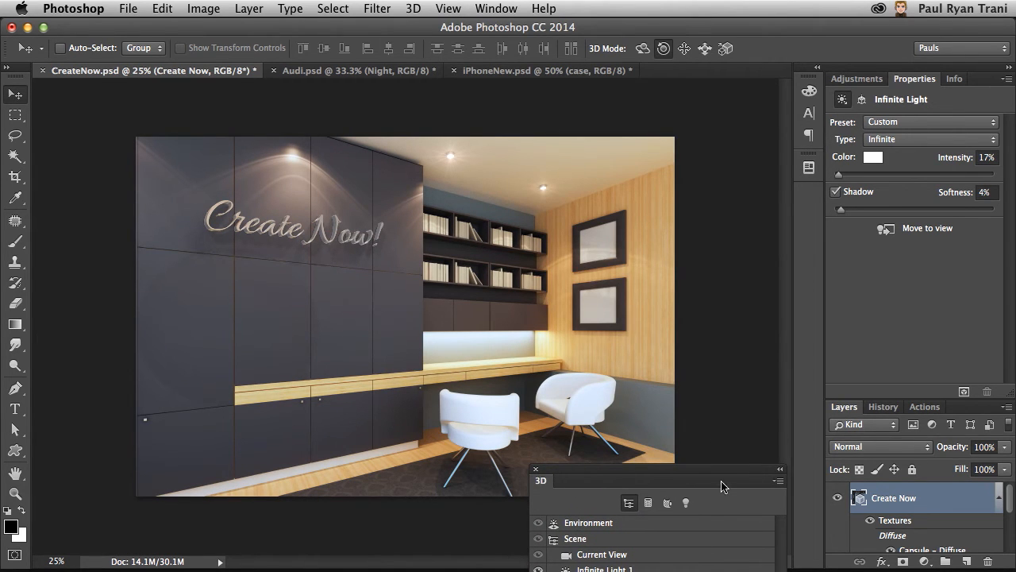
drag(683, 477, 665, 99)
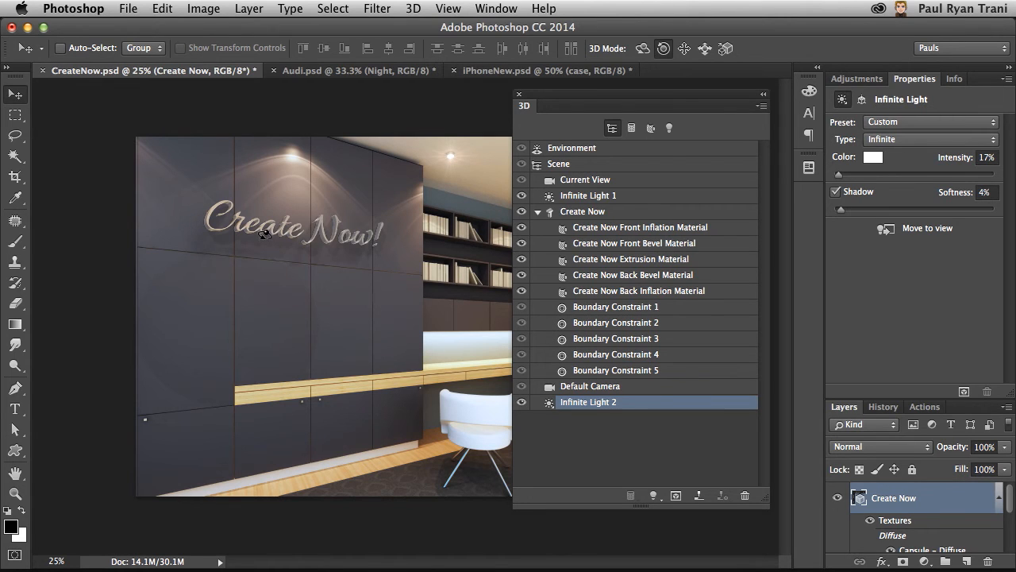
drag(577, 96, 587, 445)
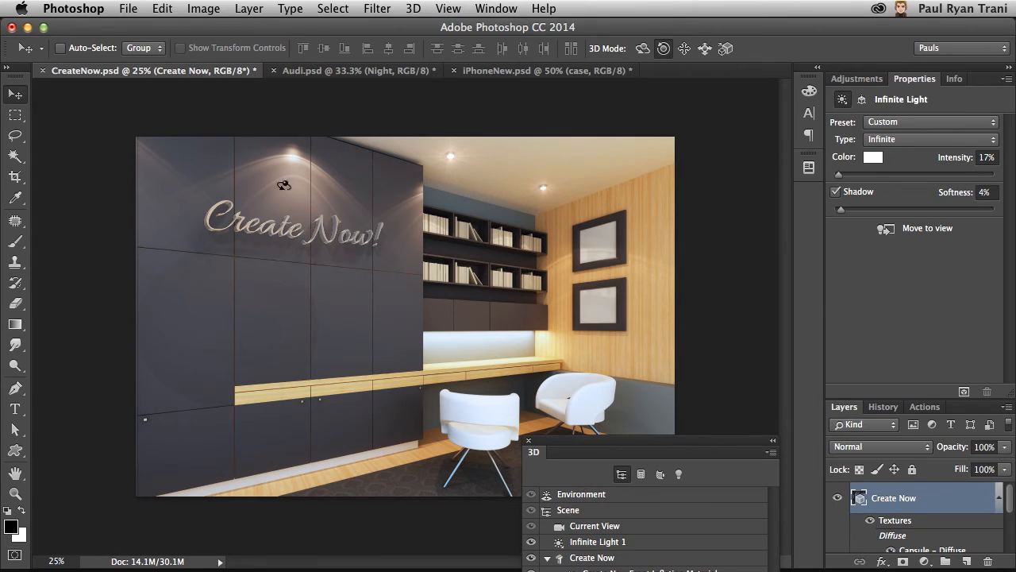
Step: Switch to Audi.psd, enlarge the layer list and hide the Day group to show the Night render
click(357, 73)
drag(934, 400, 937, 283)
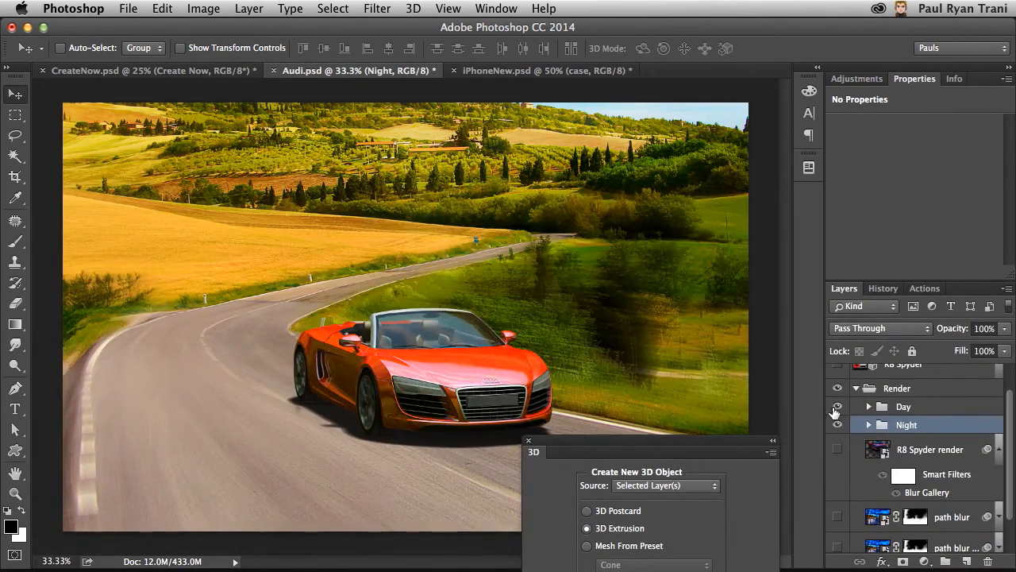
click(836, 407)
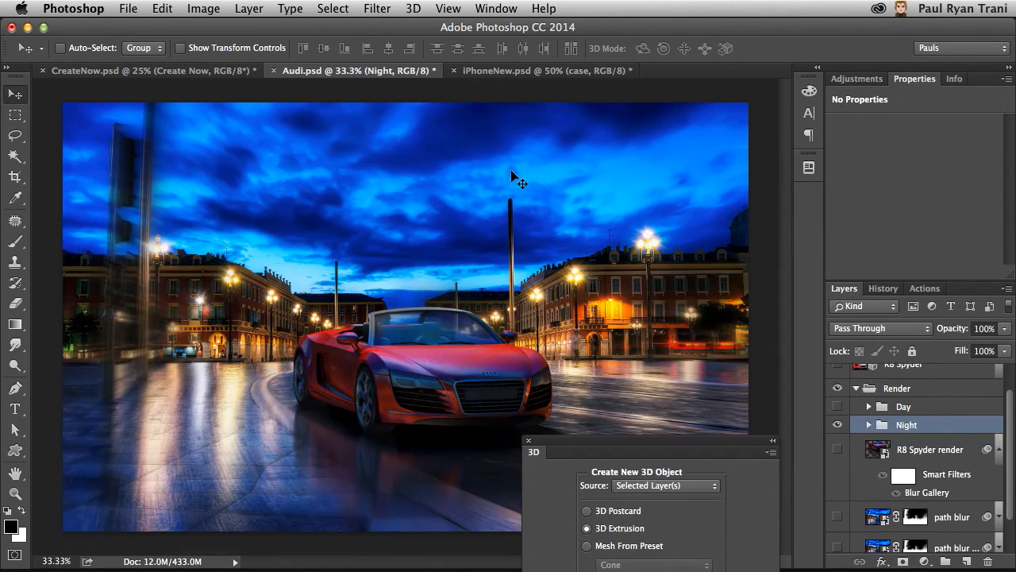
Step: Switch to iPhoneNew.psd, enlarge the object properties area and move the 3D panel up to show the whole scene list
click(521, 73)
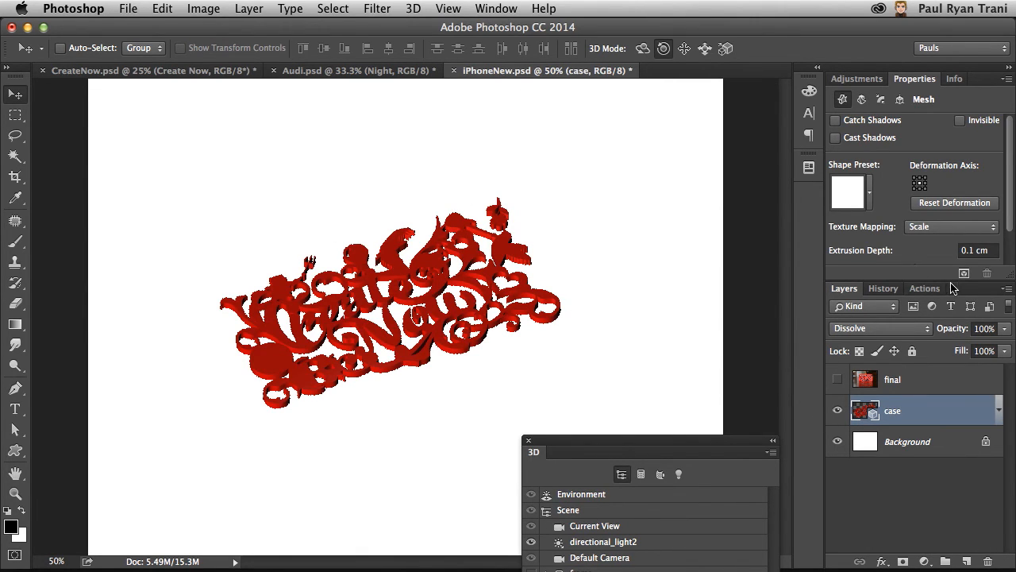
drag(951, 279, 955, 352)
drag(664, 447, 673, 208)
Step: Orbit the Current View camera until the Create Now design faces the front, and move the 3D panel off the artwork
click(594, 285)
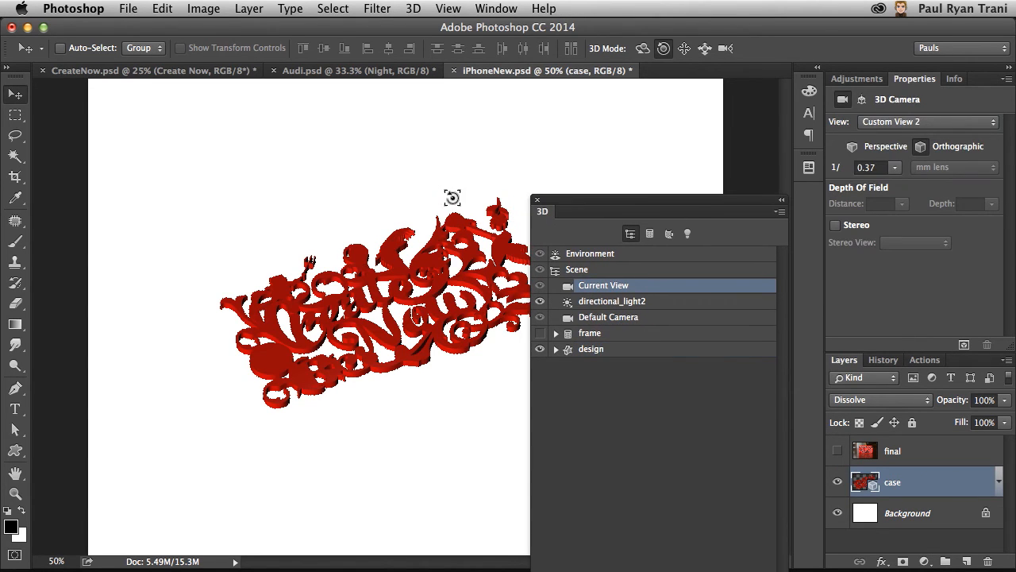
click(642, 48)
drag(421, 381, 455, 427)
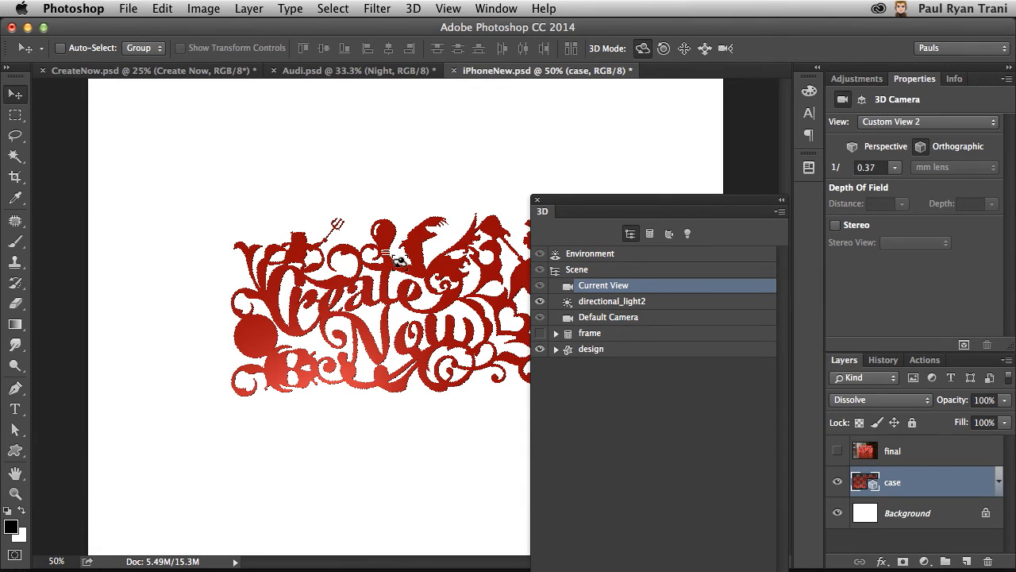
drag(624, 213, 707, 215)
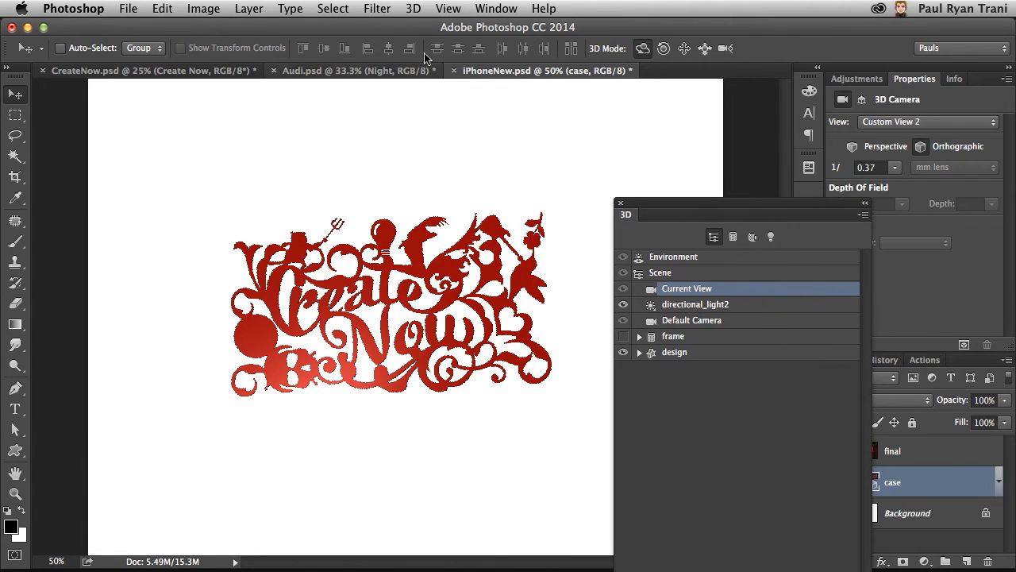
Step: Import iPhoneFrame.stl from the Desktop as a new 3D layer, accepting the scene size of 62.69 × 128.29 × 10.2 millimeters
click(413, 10)
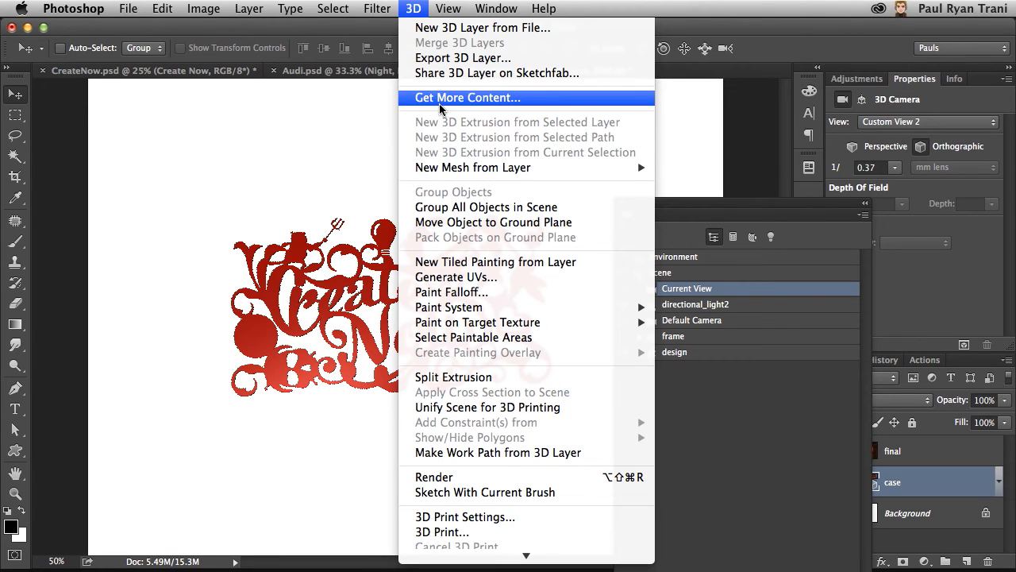
click(422, 28)
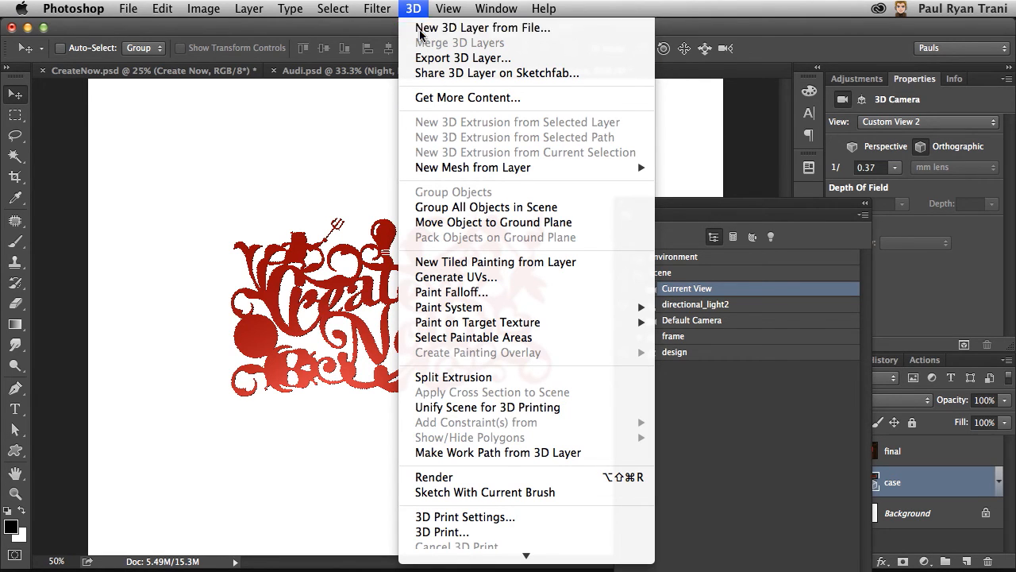
click(437, 132)
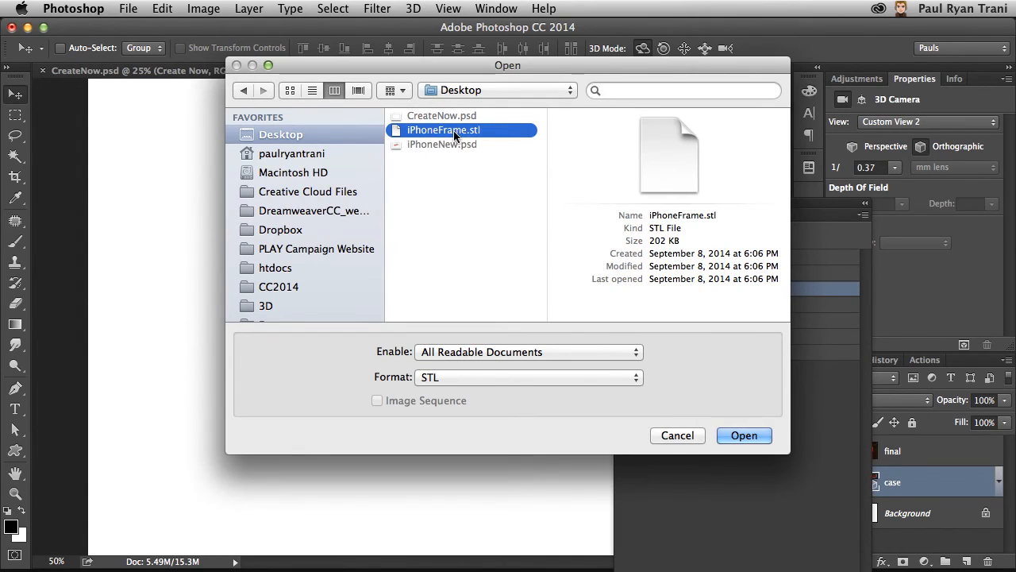
click(740, 436)
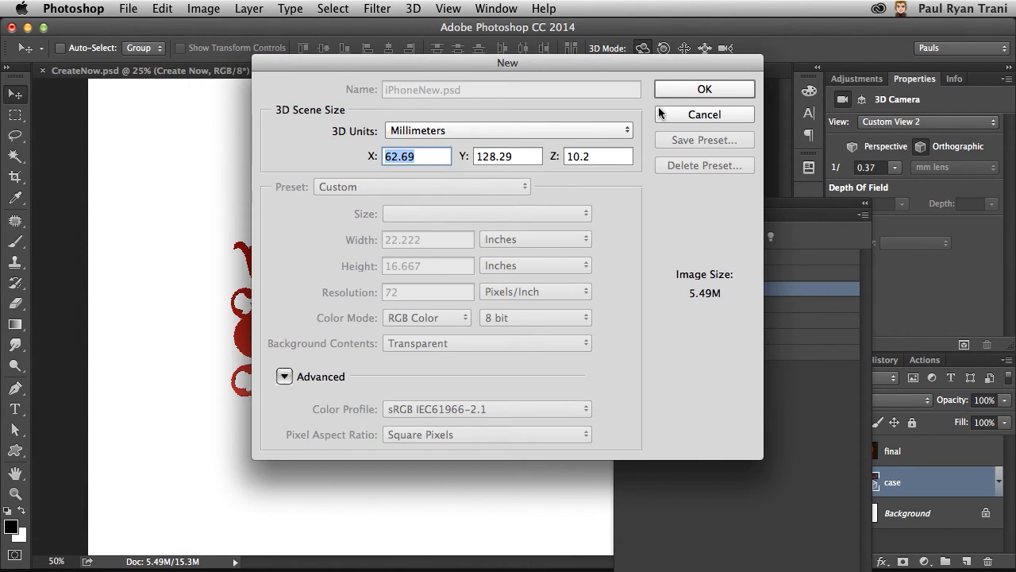
click(674, 89)
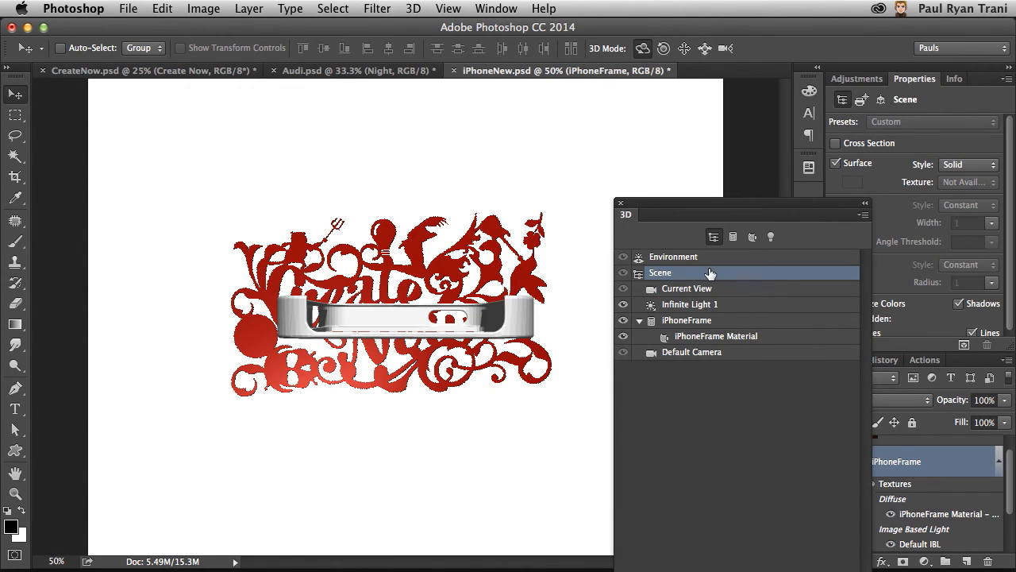
Step: Orbit the imported iPhone frame's view so its back surrounds the Create Now design, and select the iPhoneFrame Material
click(690, 292)
drag(501, 259, 239, 162)
click(688, 322)
click(702, 339)
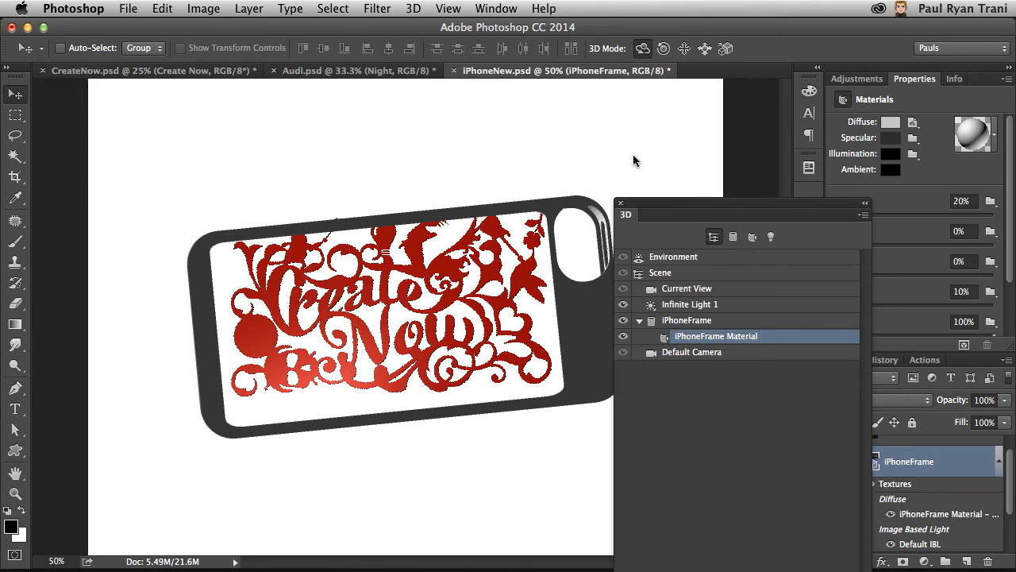
Step: Uncover the layer list and hide the imported iPhoneFrame layer
drag(666, 191, 600, 116)
scroll(940, 468, down, 3)
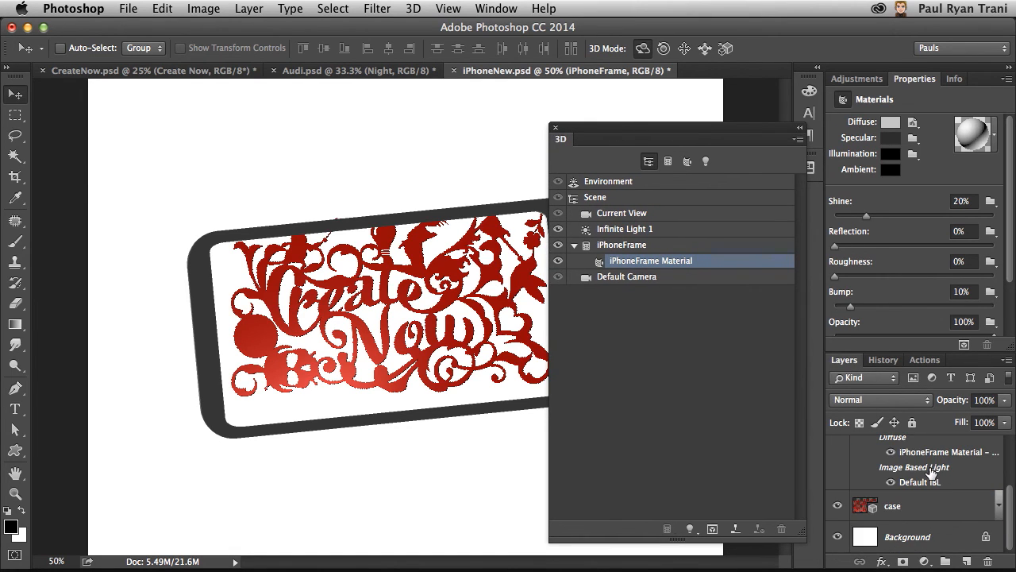
scroll(931, 473, up, 3)
click(837, 487)
scroll(865, 496, down, 2)
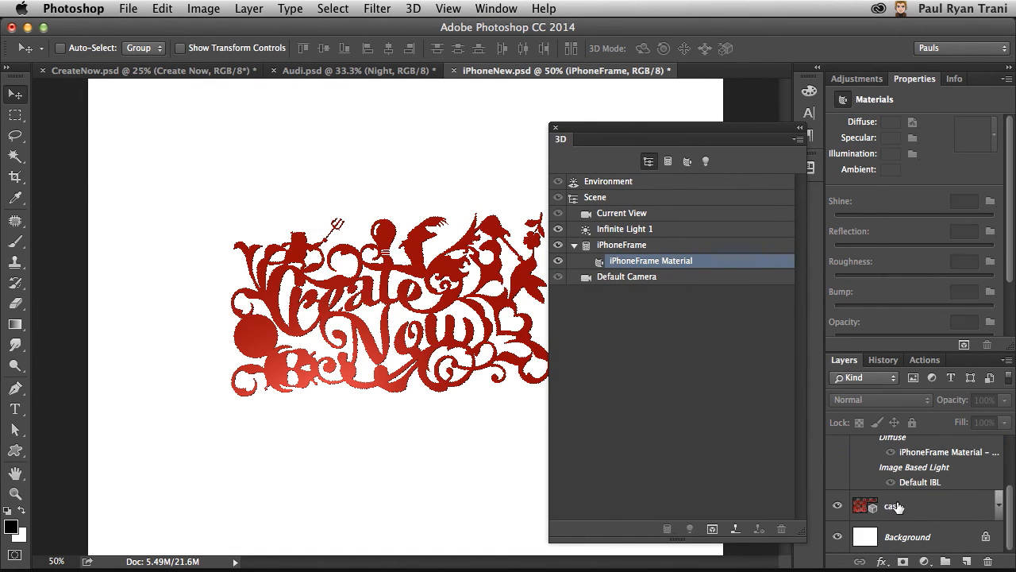
Step: Select the case layer, show its frame mesh around the design and move the 3D panel off the case
click(873, 506)
click(613, 262)
click(558, 262)
drag(584, 131, 669, 203)
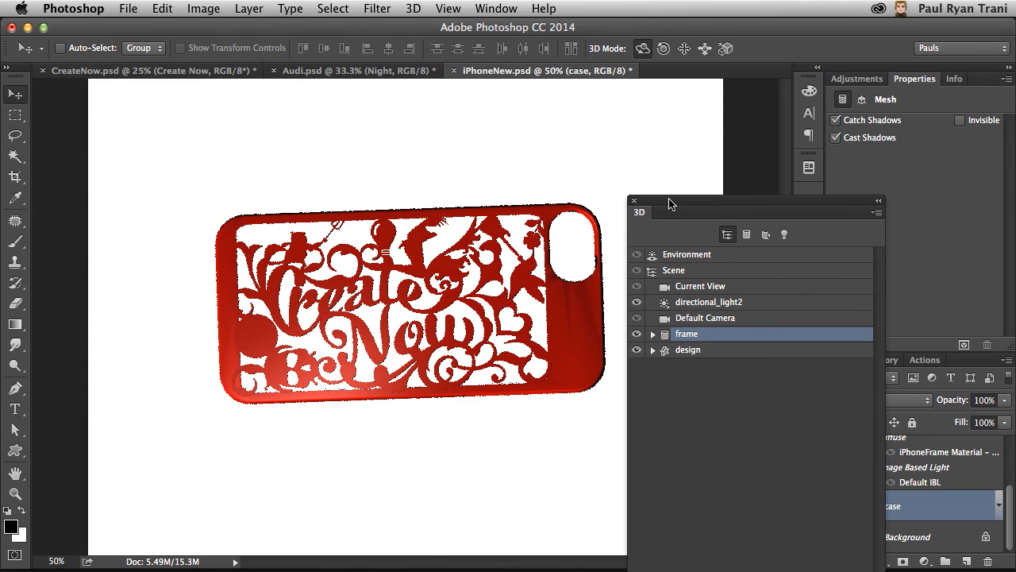
Step: Examine the complete red case with the 3D panel moved down, and bring the final layer into view in the layer list
key(super+equal)
key(super+minus)
drag(669, 203, 651, 174)
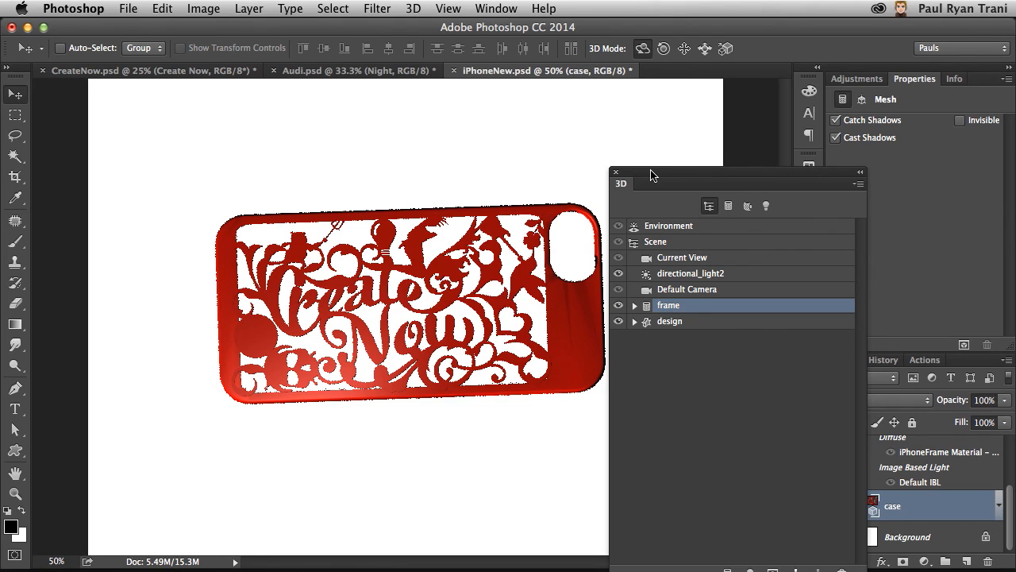
drag(648, 176, 579, 395)
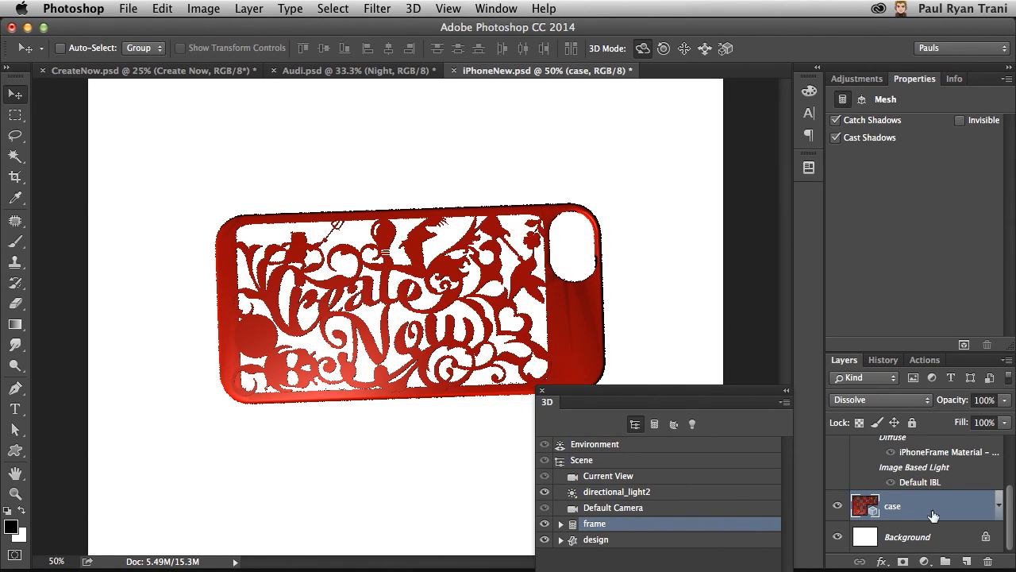
scroll(947, 481, up, 3)
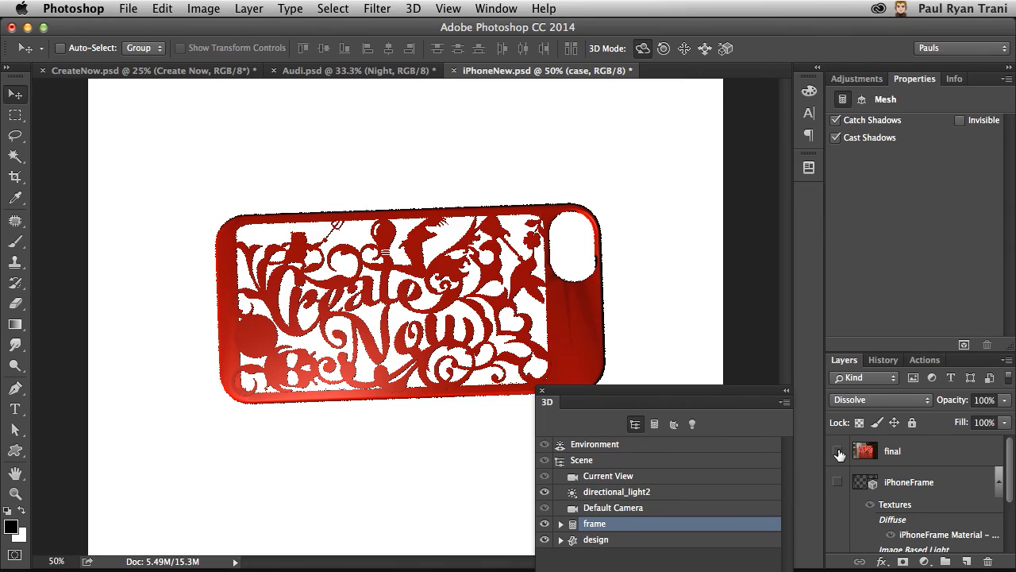